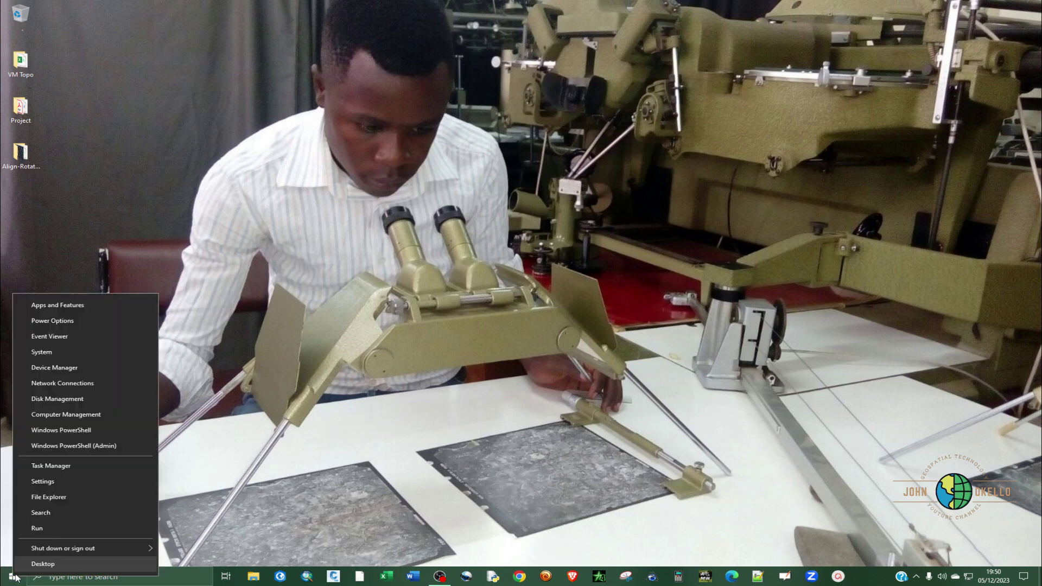
Reopen the Run dialog through Windows search and enter services.msc
{"action": "left_click", "coordinate": [43, 526]}
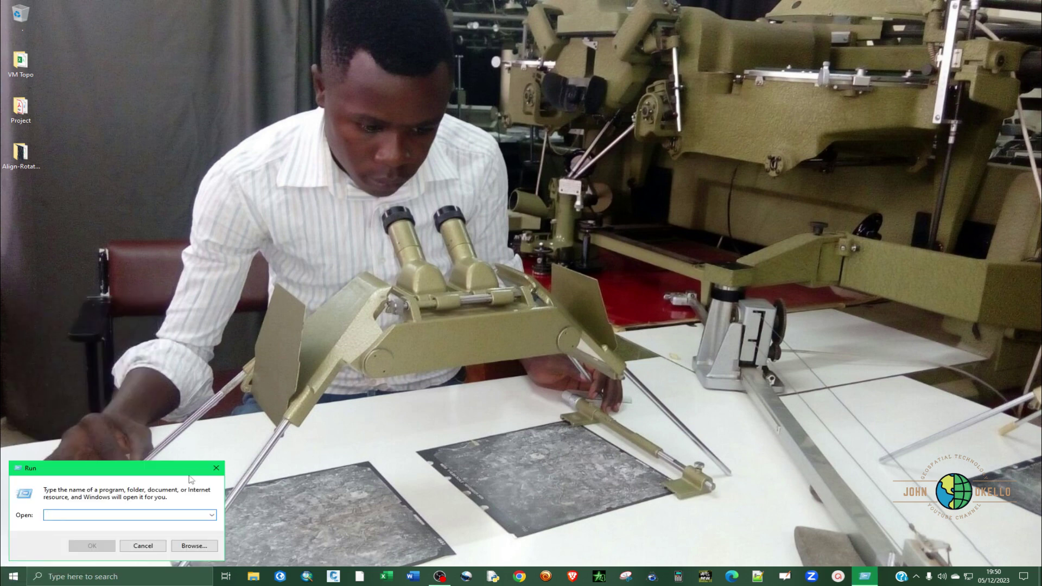
{"action": "left_click", "coordinate": [216, 468]}
{"action": "left_click", "coordinate": [118, 580]}
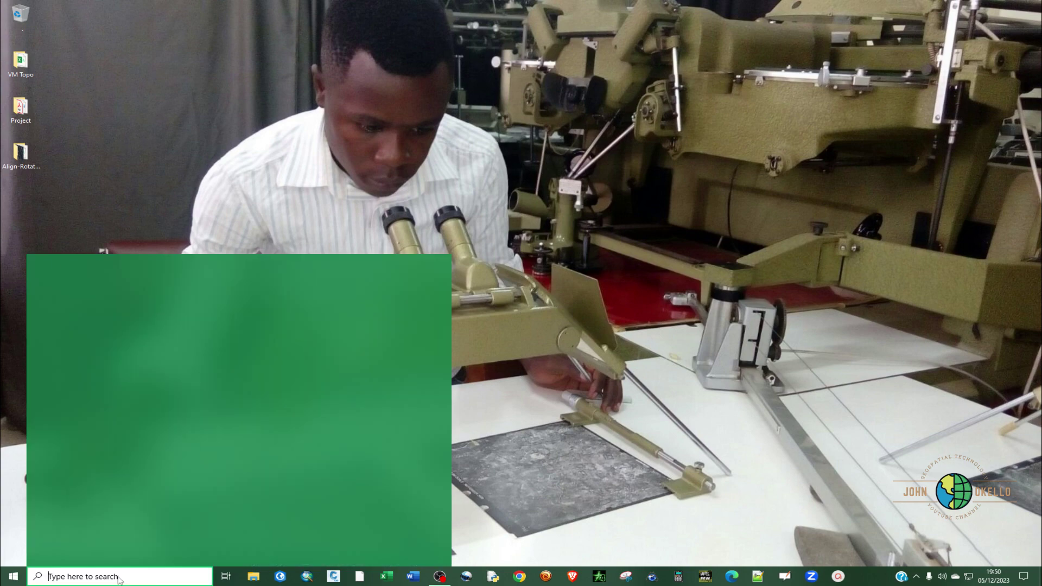
{"action": "type", "text": "run"}
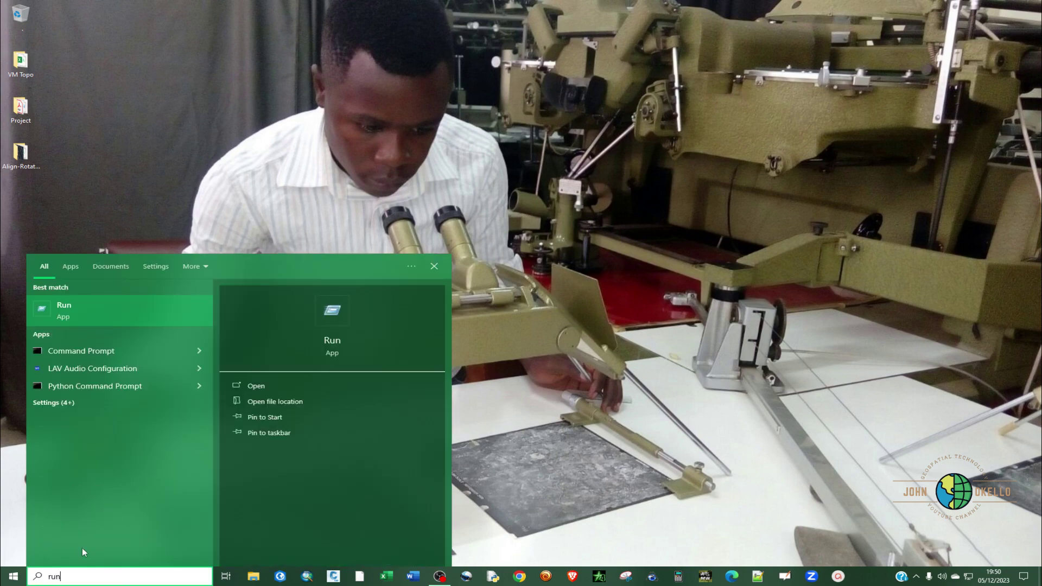
{"action": "left_click", "coordinate": [84, 303]}
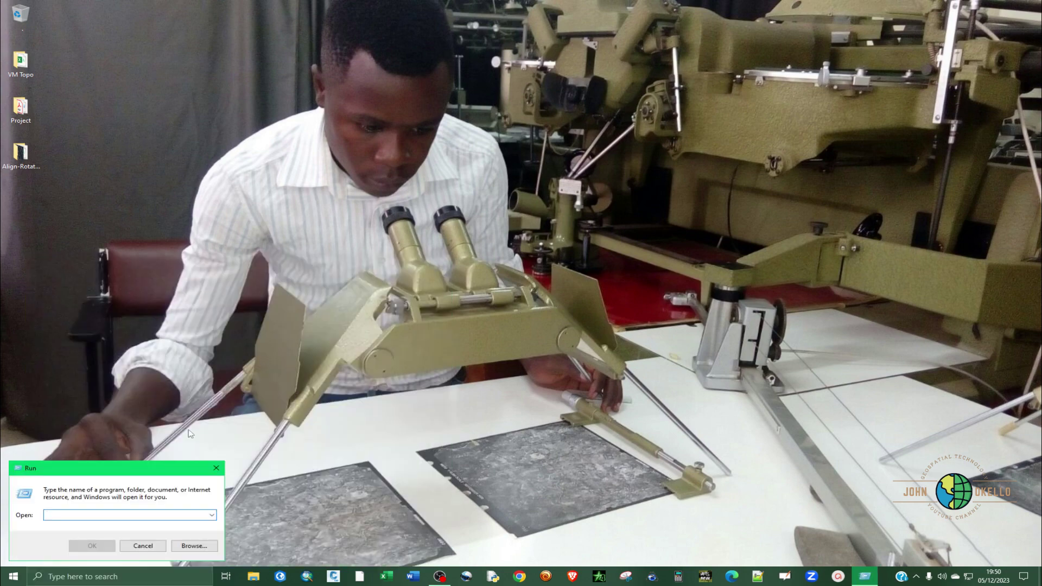
{"action": "left_click_drag", "start_coordinate": [136, 469], "coordinate": [509, 183]}
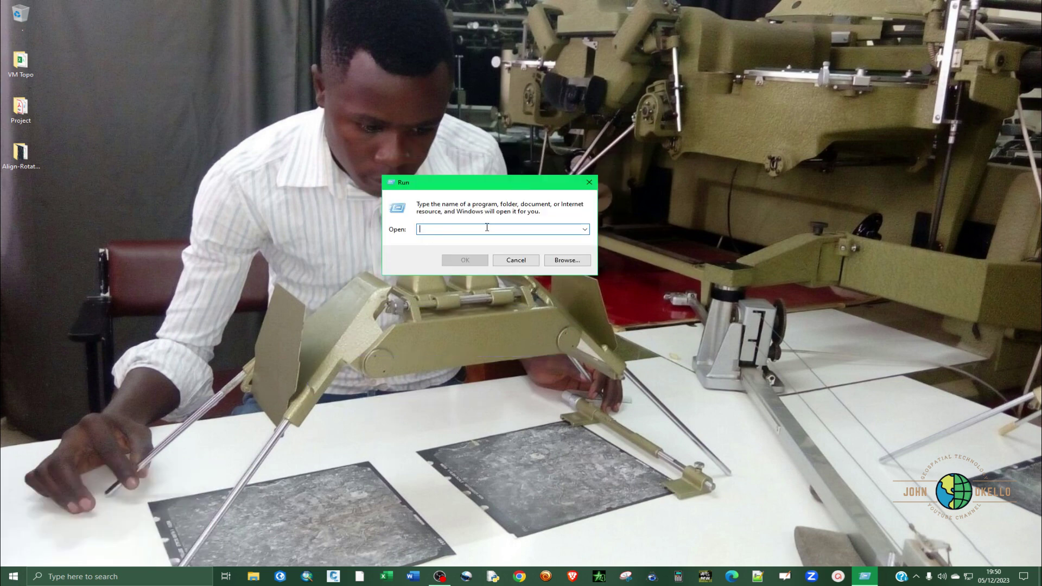
{"action": "type", "text": "se"}
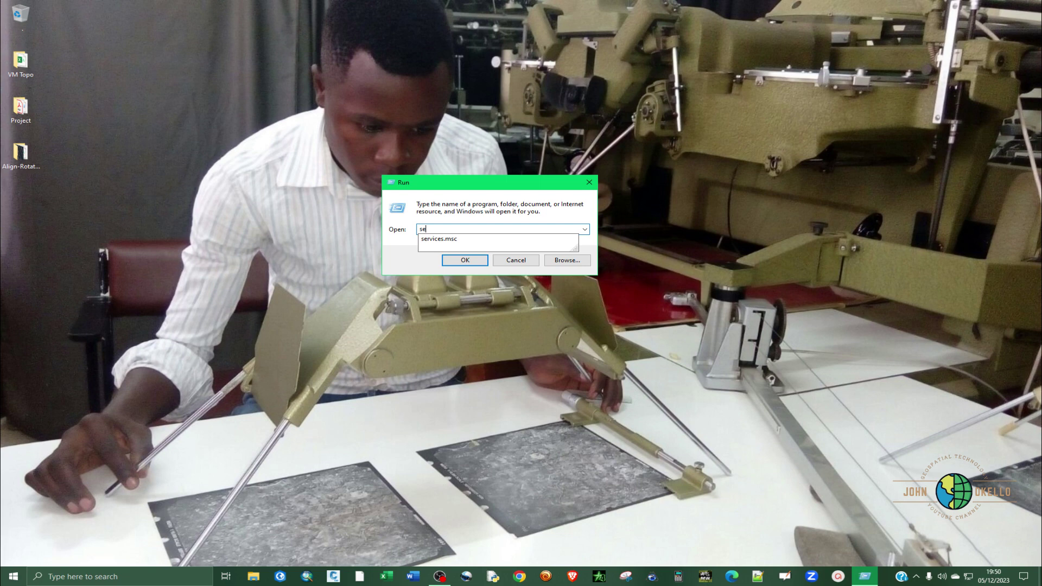
{"action": "type", "text": "rvices.msc"}
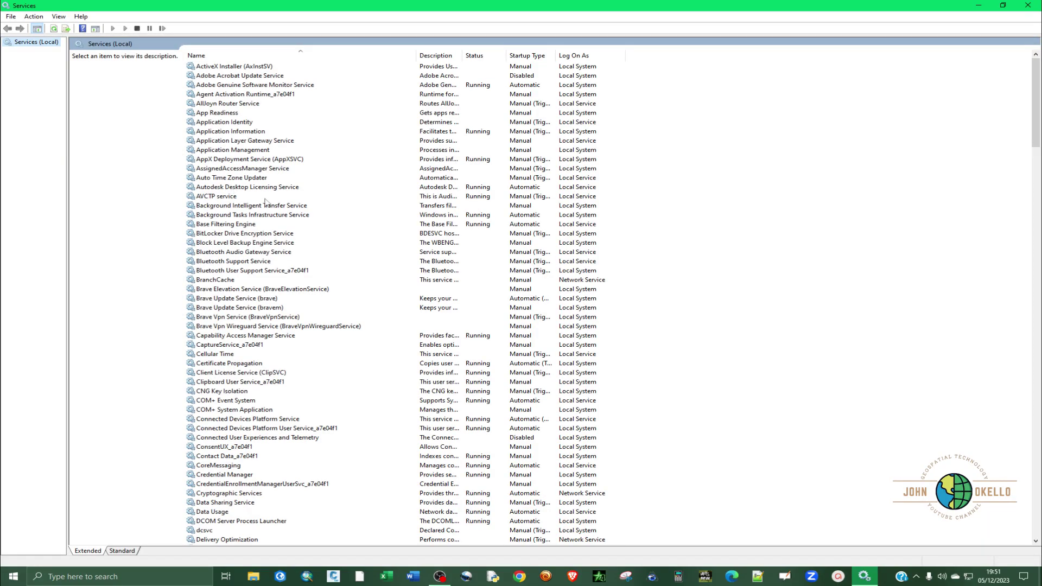
Jump to the W entries in the service list and select Windows Update
{"action": "left_click", "coordinate": [236, 161]}
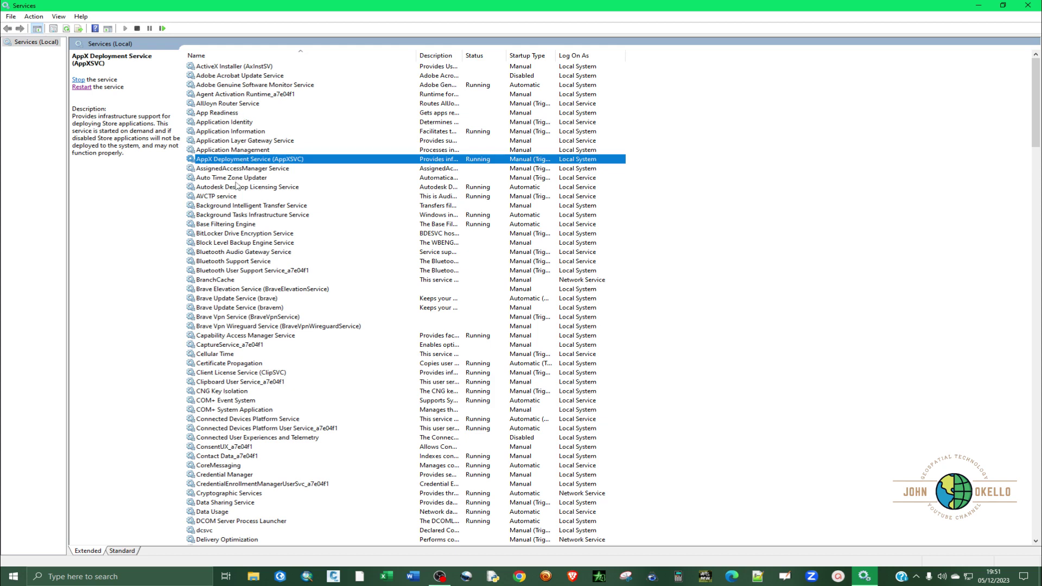
{"action": "key", "text": "w"}
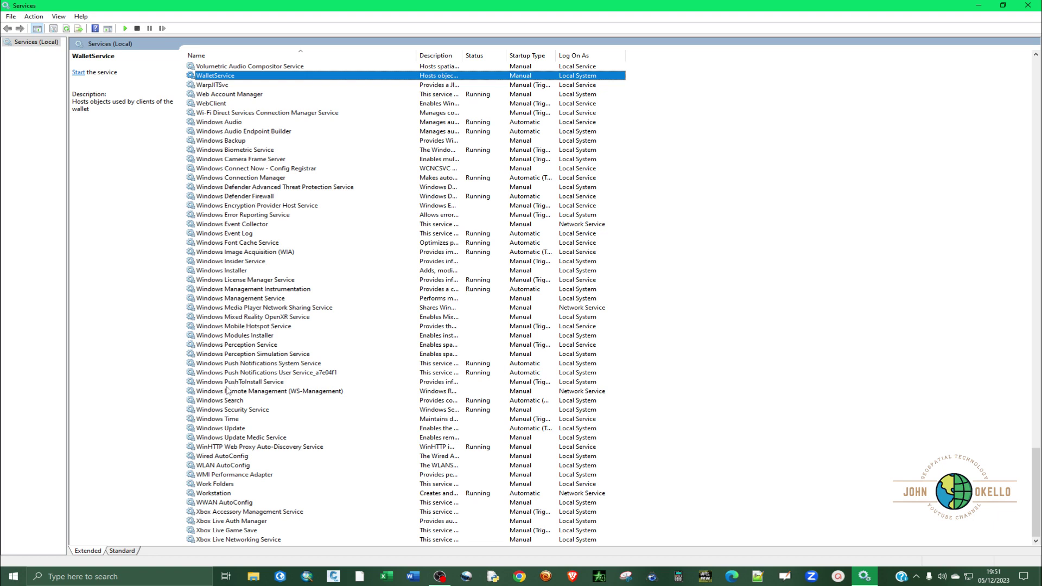
{"action": "left_click", "coordinate": [237, 429]}
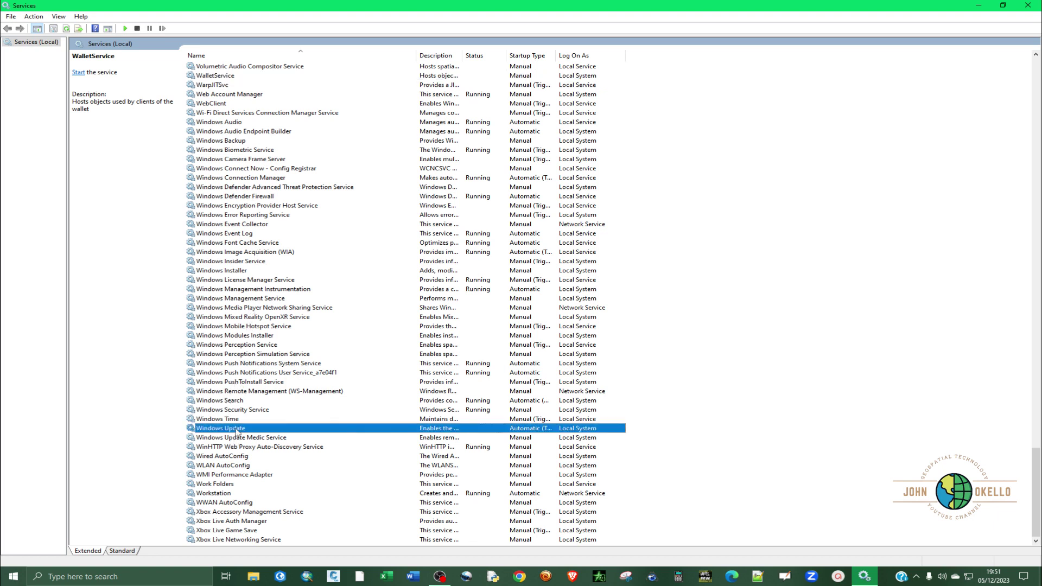
Set Windows Update's startup type to Disabled in its Properties, then apply and confirm
{"action": "right_click", "coordinate": [425, 430]}
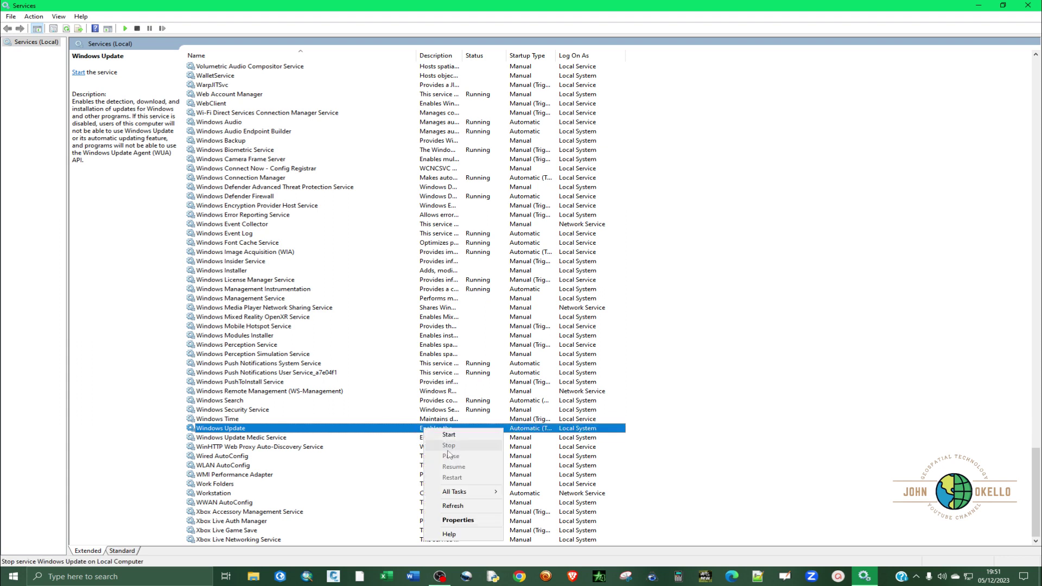
{"action": "left_click", "coordinate": [459, 521]}
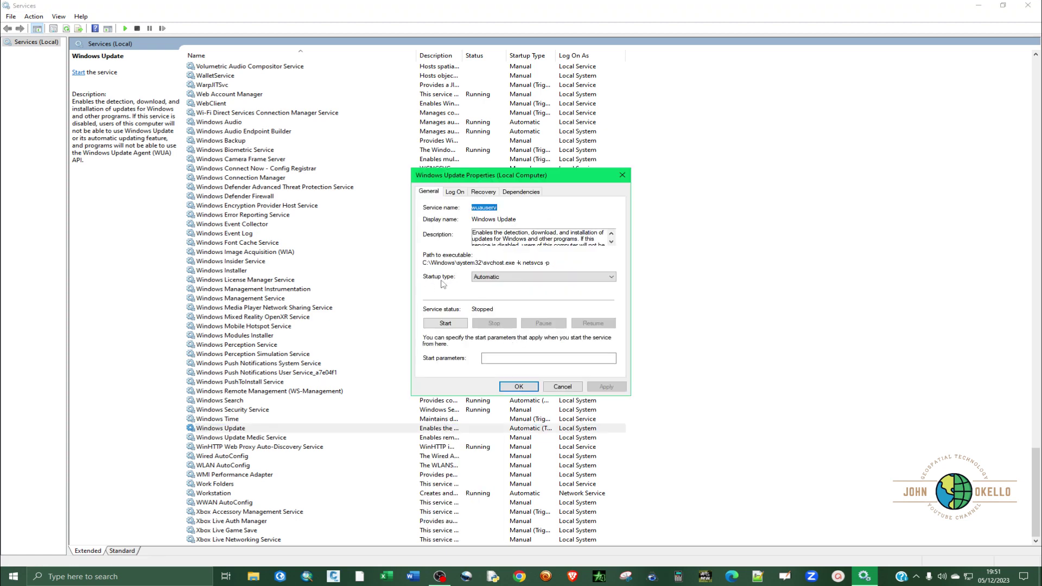
{"action": "left_click", "coordinate": [495, 281]}
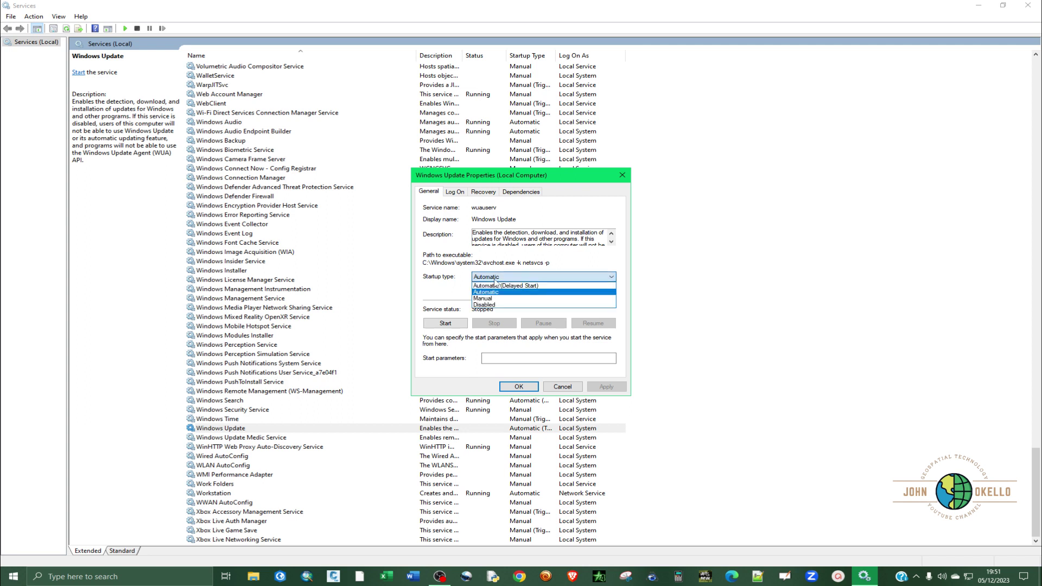
{"action": "left_click", "coordinate": [486, 306]}
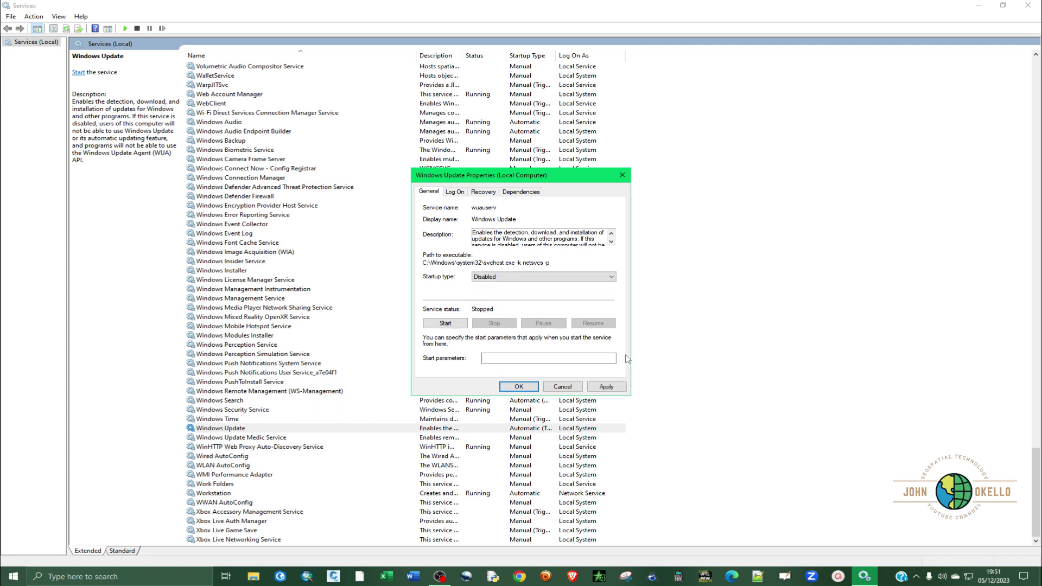
{"action": "left_click", "coordinate": [597, 385]}
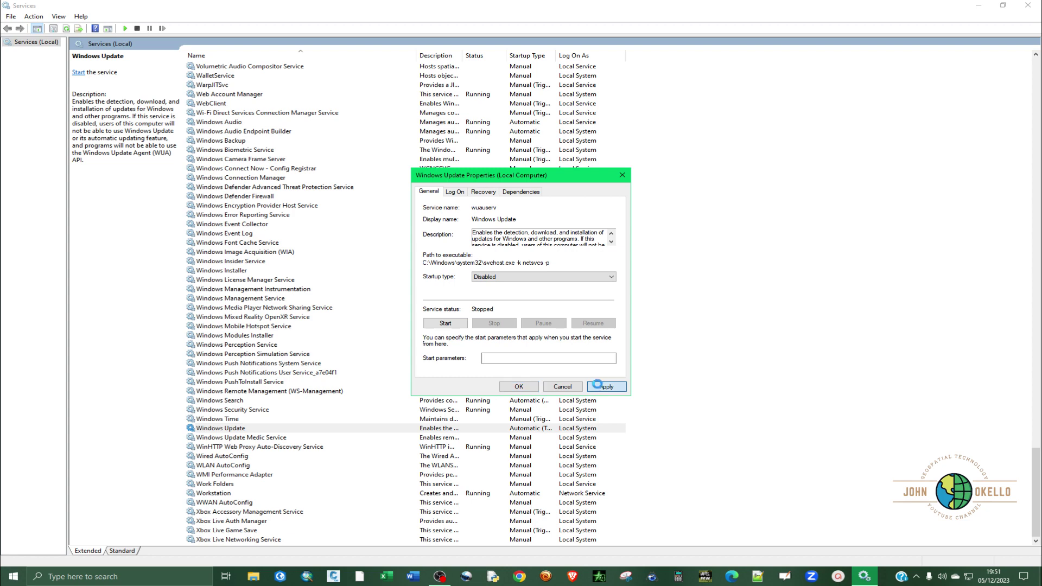
{"action": "left_click", "coordinate": [519, 386]}
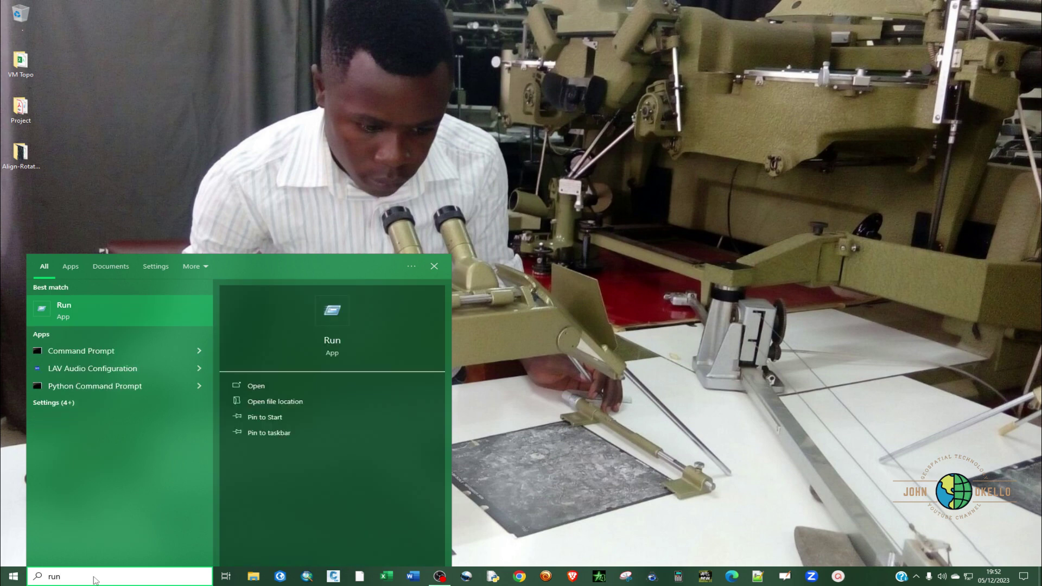
Open Run from the search results and enter regedit
{"action": "left_click", "coordinate": [112, 314]}
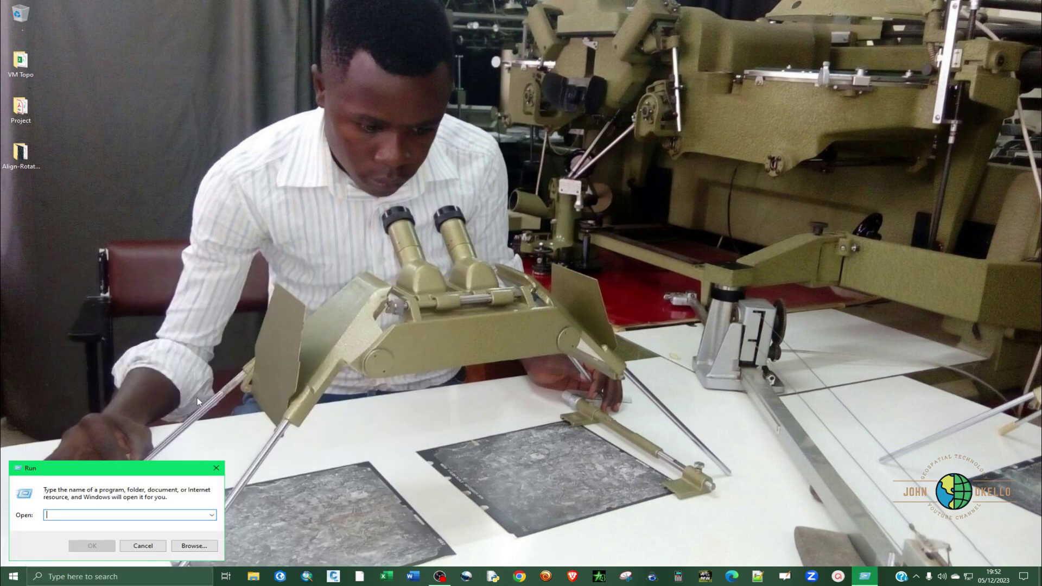
{"action": "left_click_drag", "start_coordinate": [89, 468], "coordinate": [350, 296]}
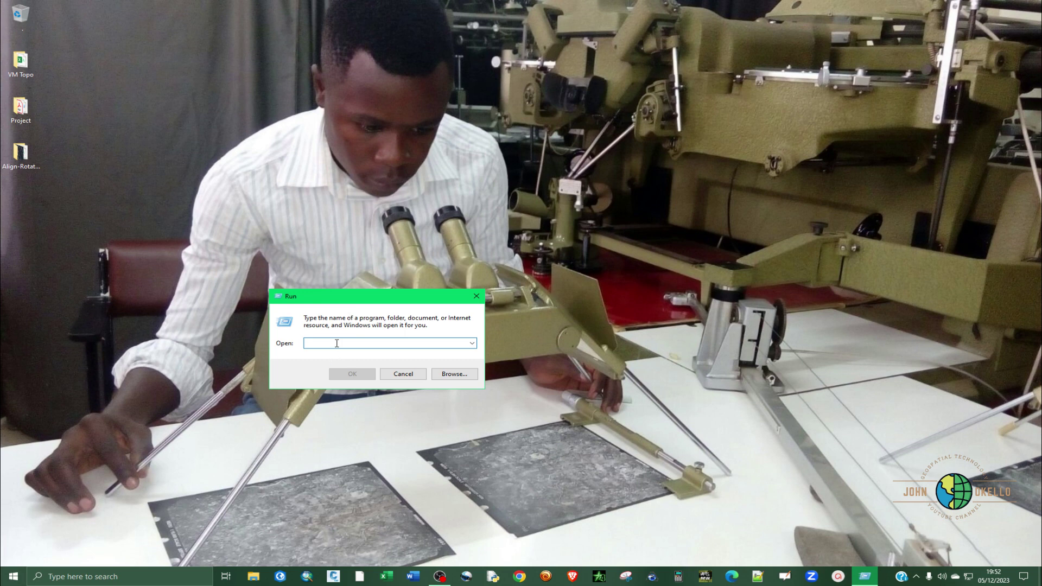
{"action": "type", "text": "reged"}
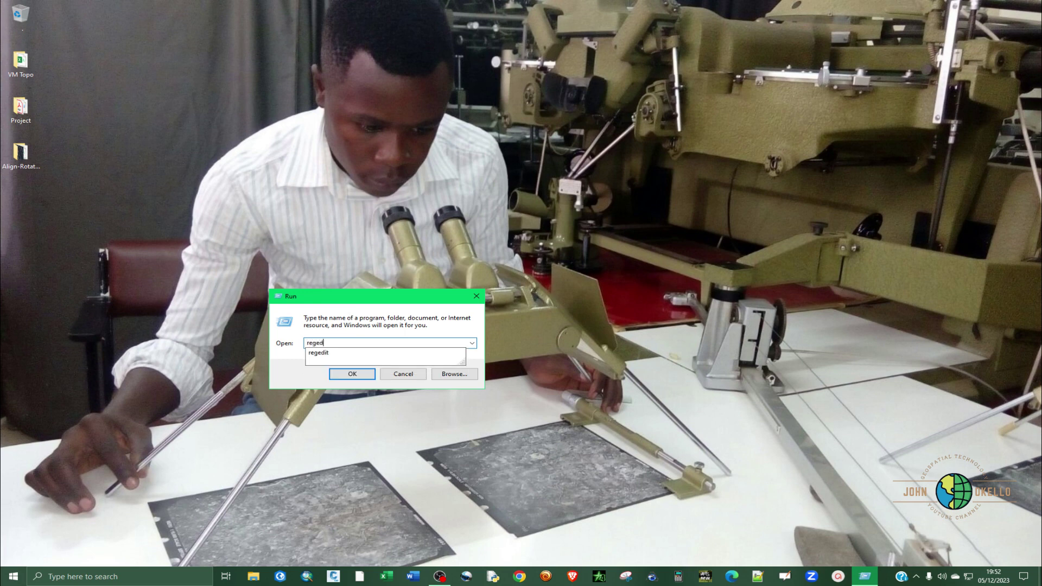
{"action": "type", "text": "it"}
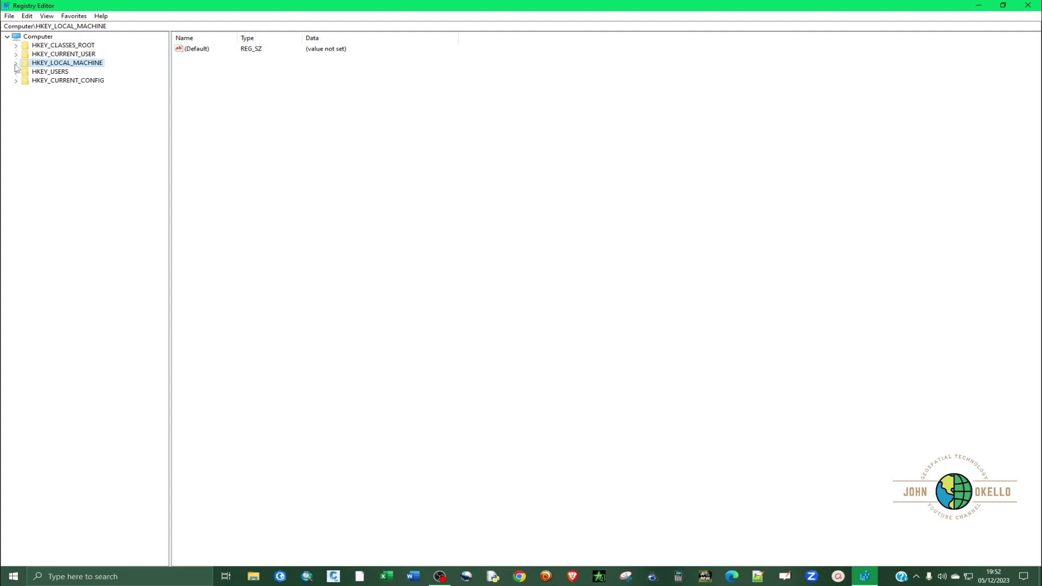
Expand HKEY_LOCAL_MACHINE > SOFTWARE > Policies > Microsoft and select the Windows key
{"action": "left_click", "coordinate": [16, 64]}
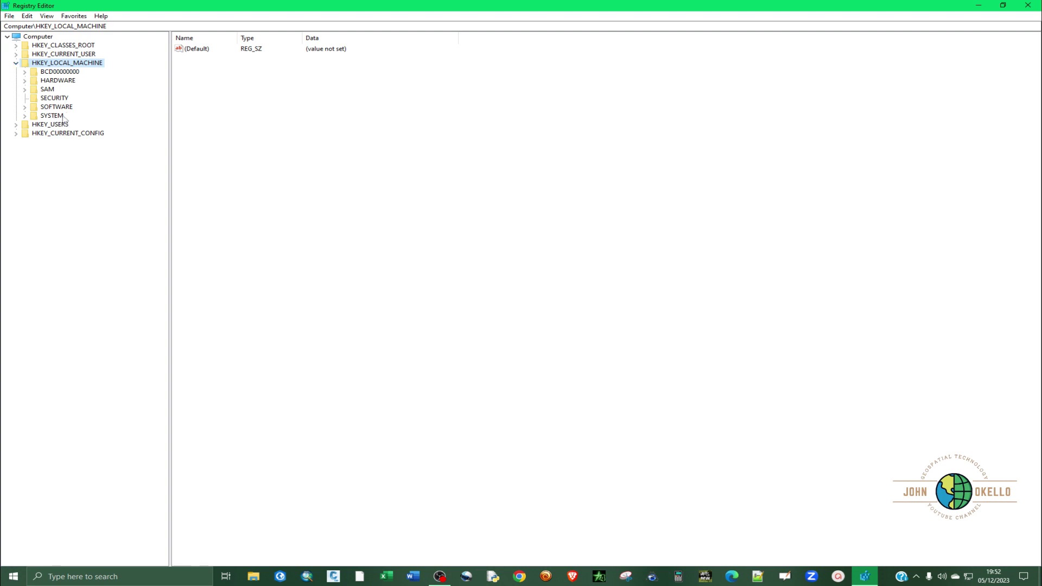
{"action": "left_click", "coordinate": [24, 108]}
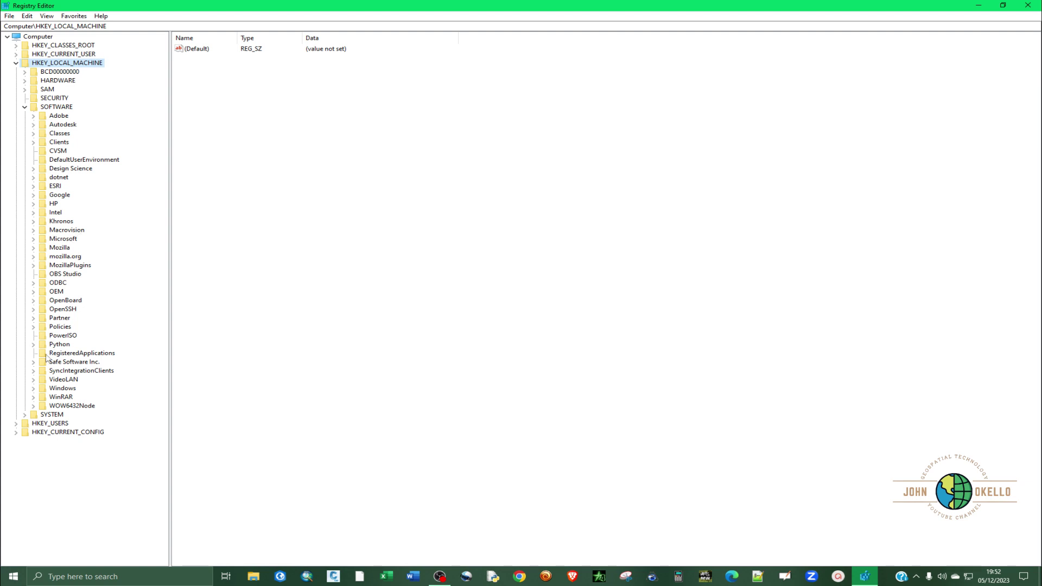
{"action": "left_click", "coordinate": [34, 327]}
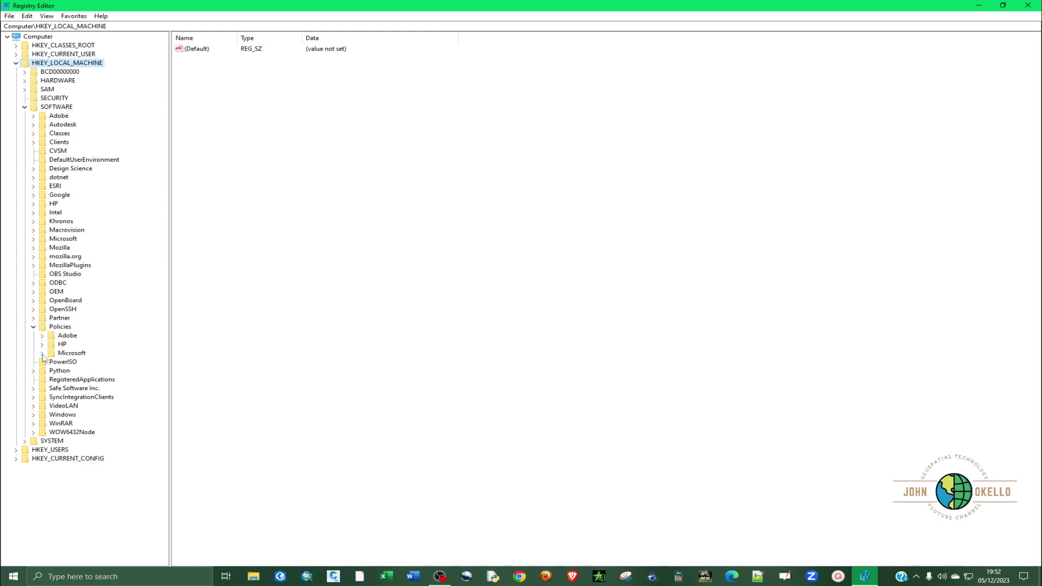
{"action": "left_click", "coordinate": [43, 354]}
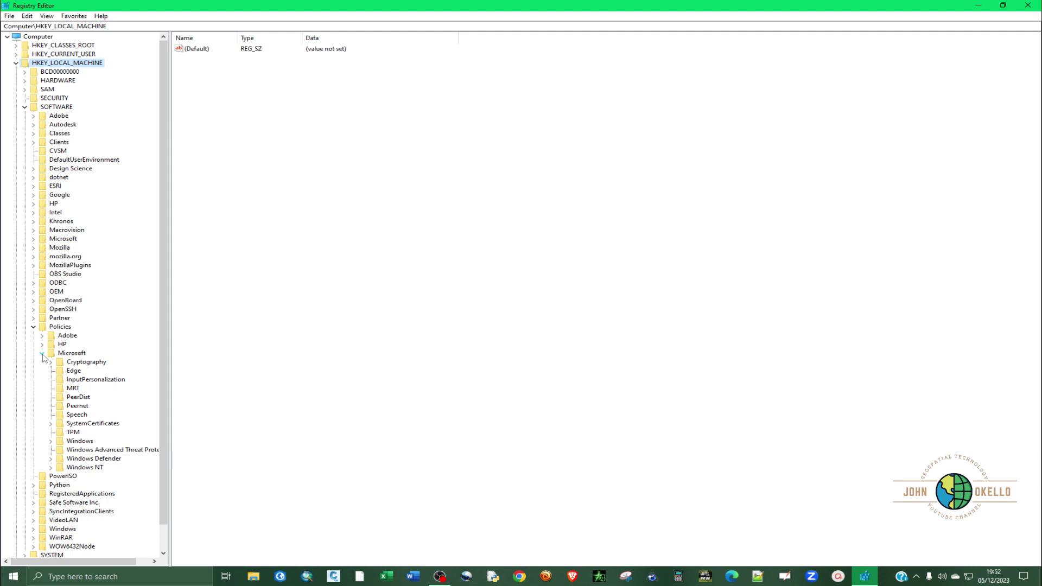
{"action": "left_click", "coordinate": [51, 441]}
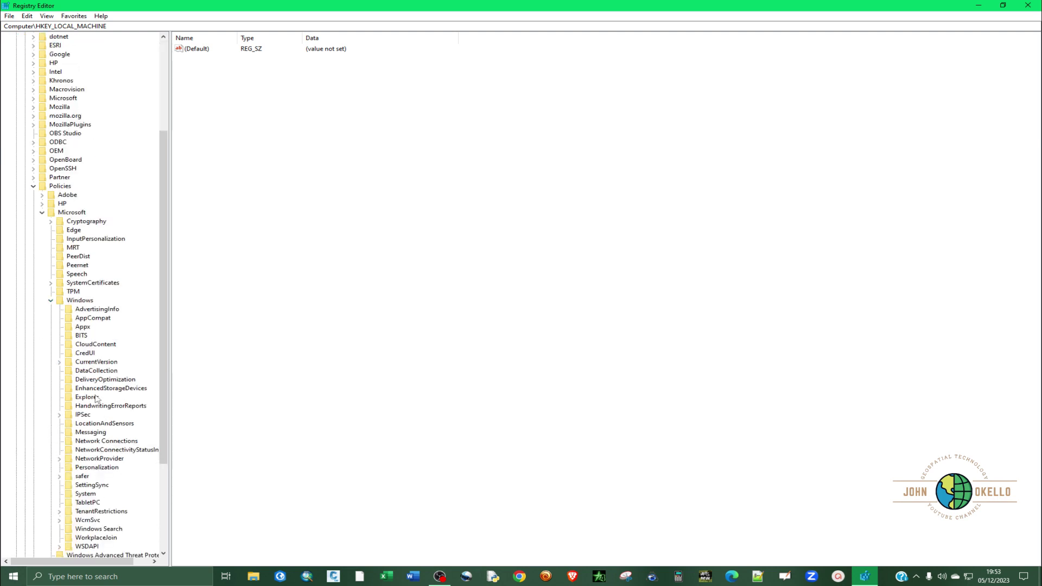
{"action": "left_click", "coordinate": [87, 302]}
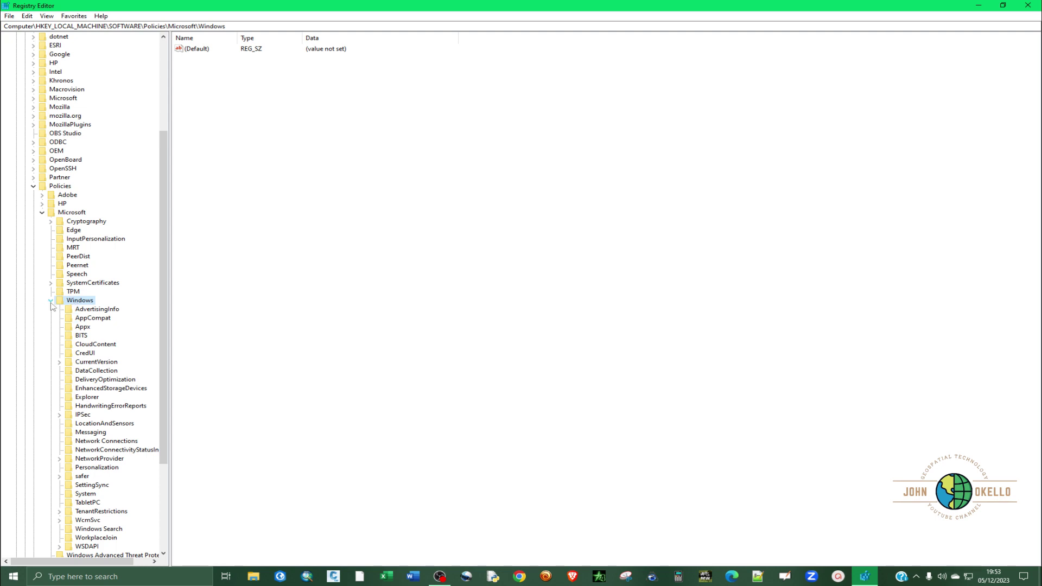
Create a new key named WindowsUpdate under Policies\Microsoft\Windows
{"action": "left_click", "coordinate": [50, 302]}
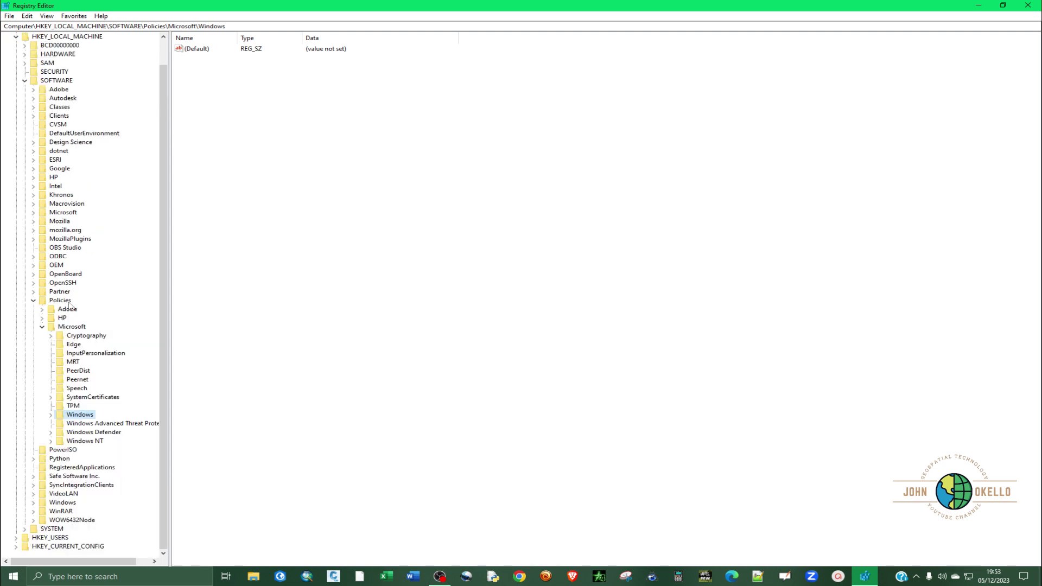
{"action": "right_click", "coordinate": [79, 418]}
{"action": "mouse_move", "coordinate": [110, 434]}
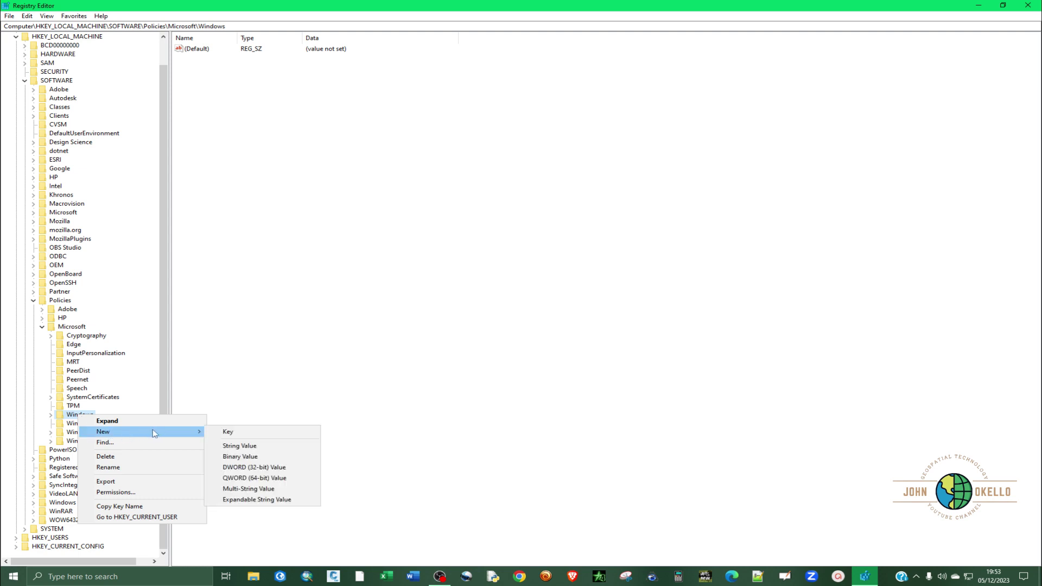
{"action": "left_click", "coordinate": [227, 432]}
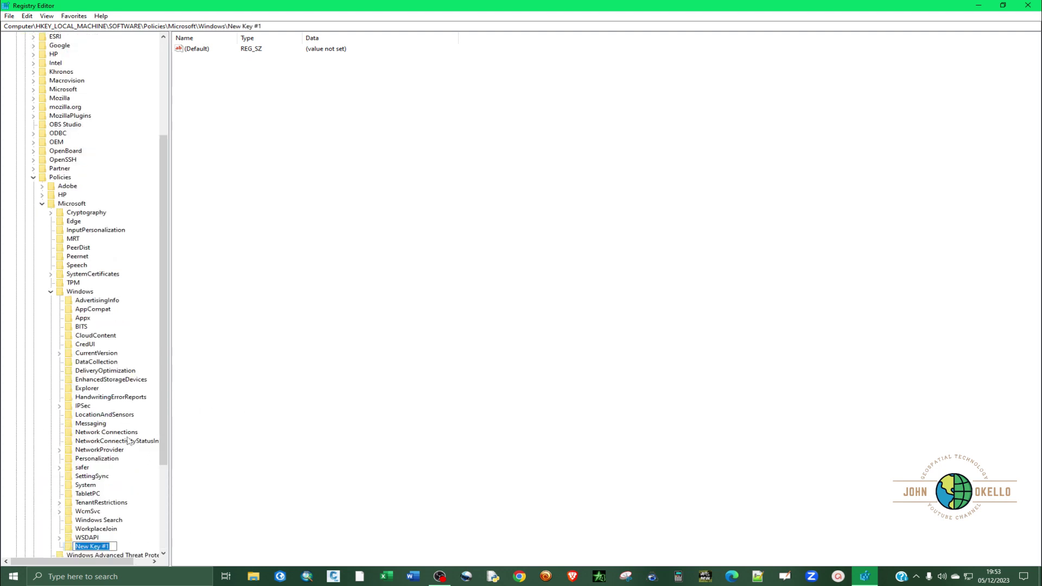
{"action": "type", "text": "WindowsUpdate"}
{"action": "key", "text": "Return"}
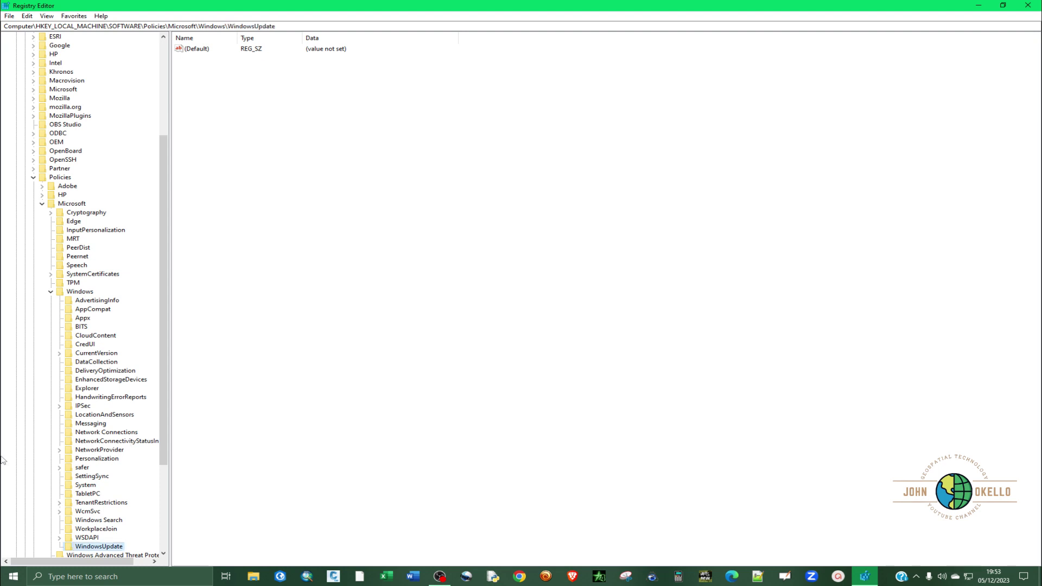
Create a new key named AU inside the WindowsUpdate key
{"action": "scroll", "coordinate": [81, 444], "scroll_direction": "down", "scroll_amount": 3}
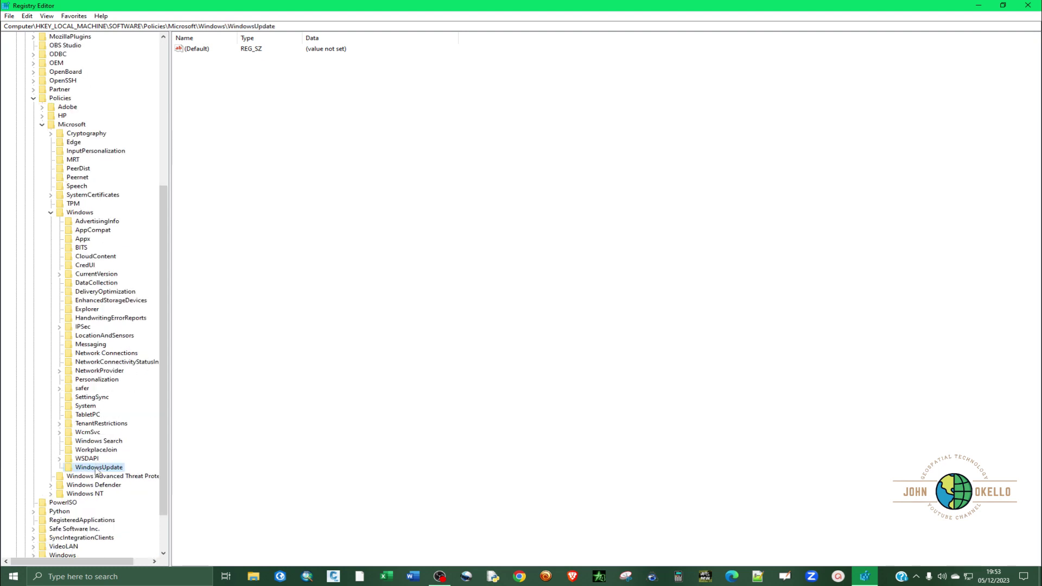
{"action": "right_click", "coordinate": [96, 470]}
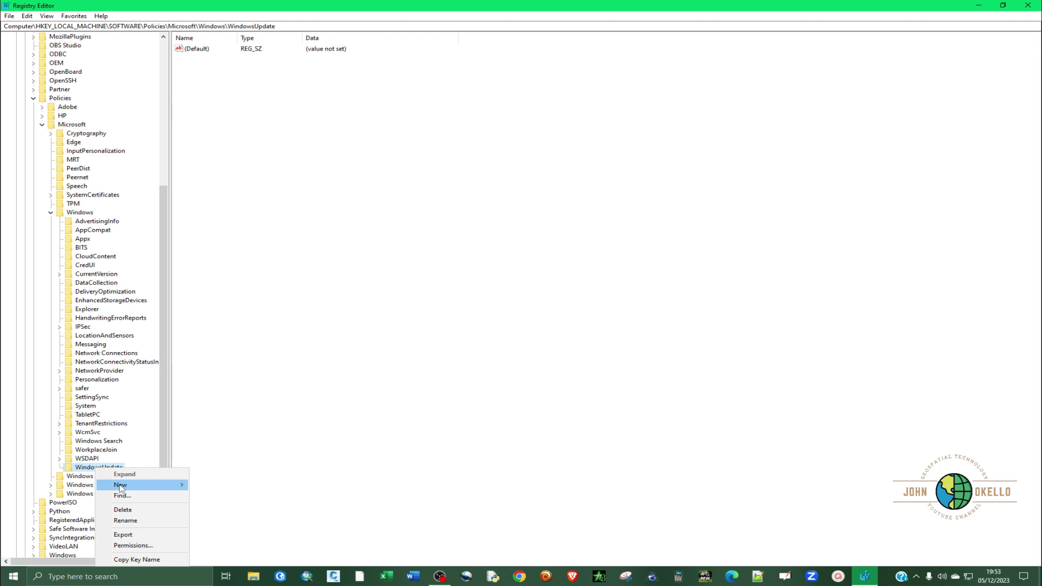
{"action": "mouse_move", "coordinate": [124, 487]}
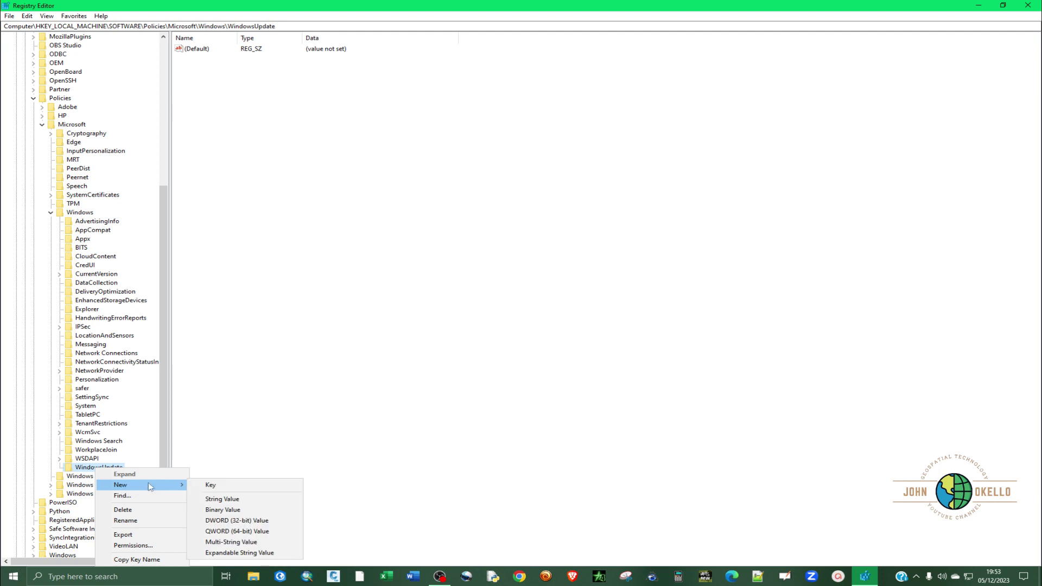
{"action": "left_click", "coordinate": [222, 486]}
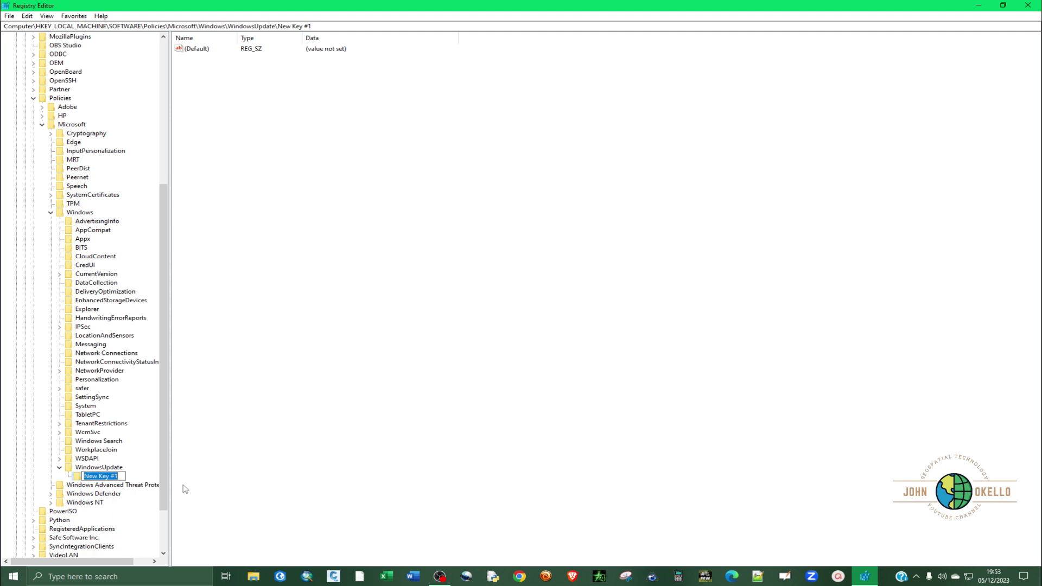
{"action": "type", "text": "AU"}
{"action": "key", "text": "Return"}
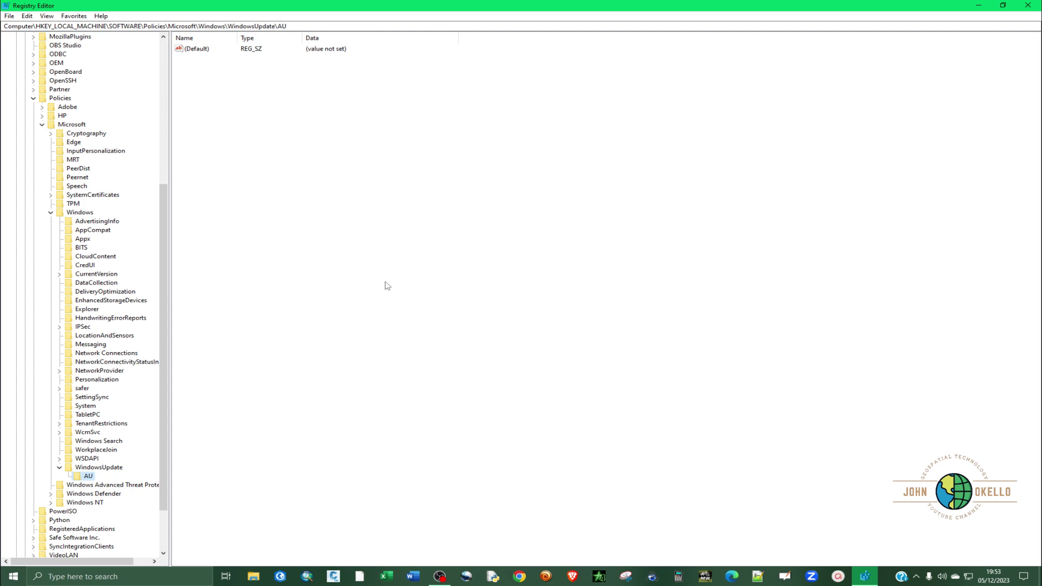
Add a 32-bit DWORD value named NoAutoUpdate to the AU key
{"action": "right_click", "coordinate": [303, 203]}
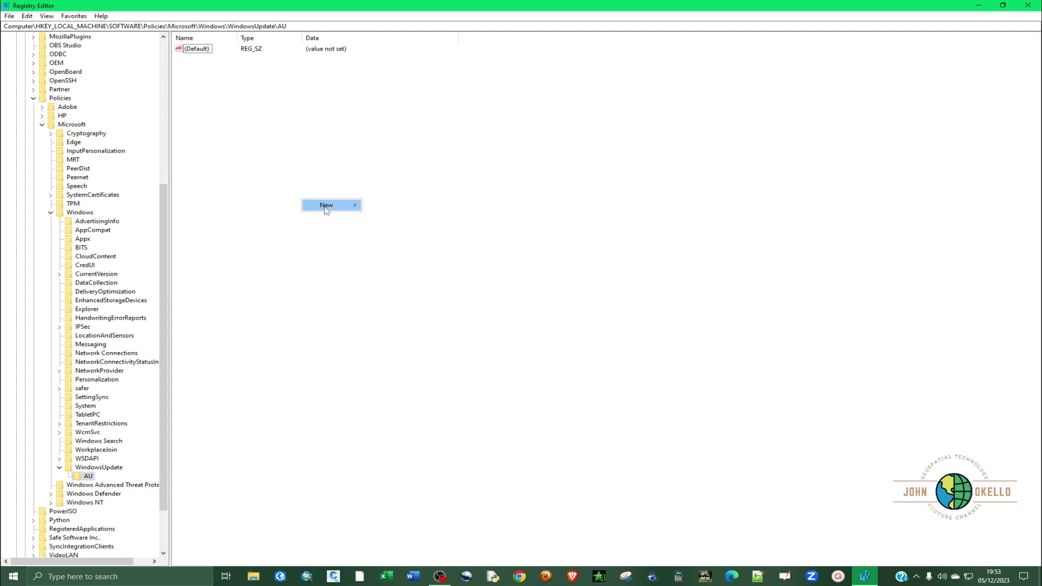
{"action": "mouse_move", "coordinate": [326, 205]}
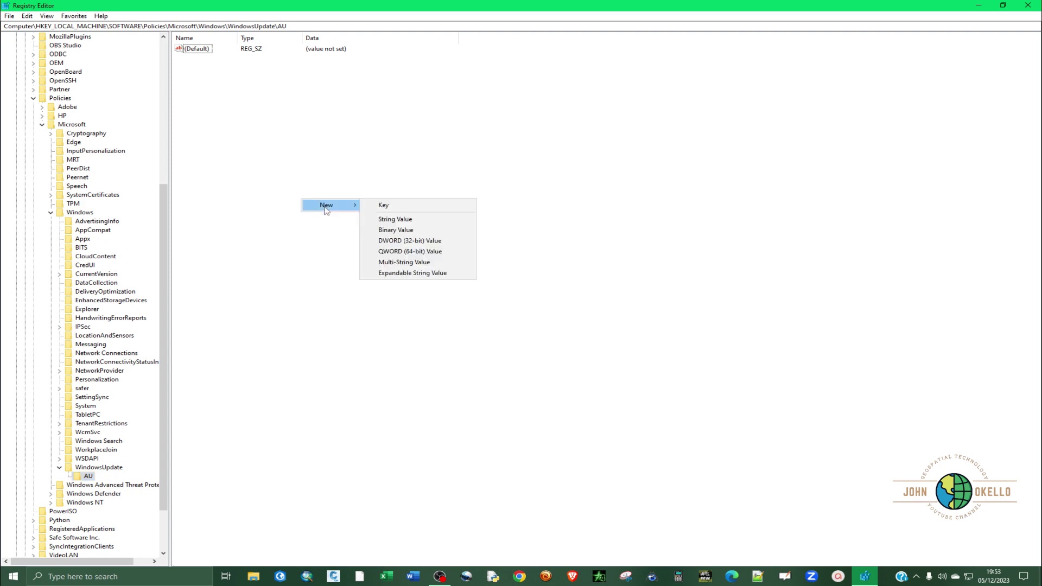
{"action": "left_click", "coordinate": [434, 245]}
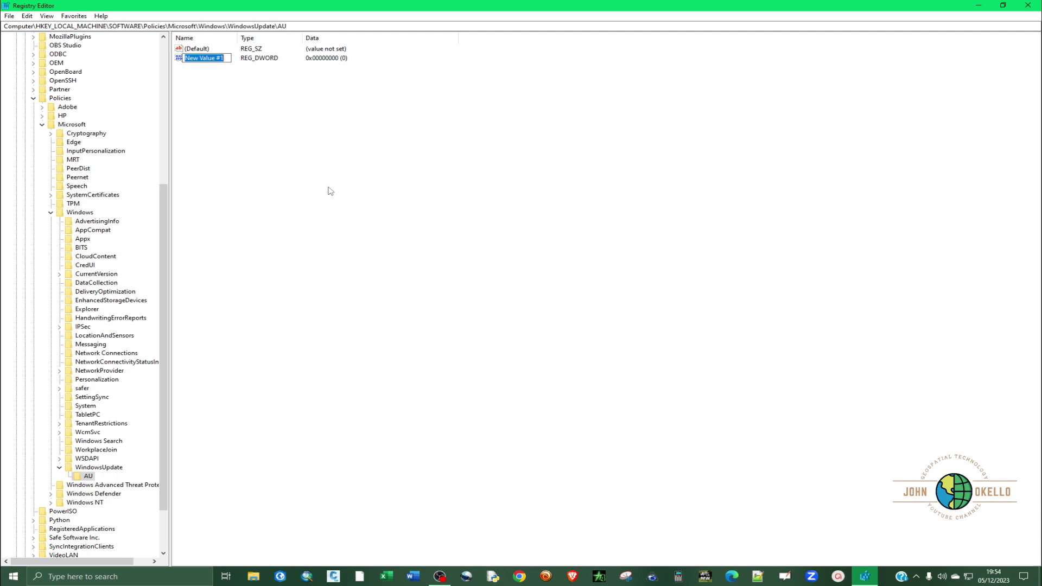
{"action": "type", "text": "NoAU"}
{"action": "key", "text": "BackSpace"}
{"action": "type", "text": "utoUpdate"}
{"action": "key", "text": "Return"}
Set NoAutoUpdate's value data to 1
{"action": "double_click", "coordinate": [221, 58]}
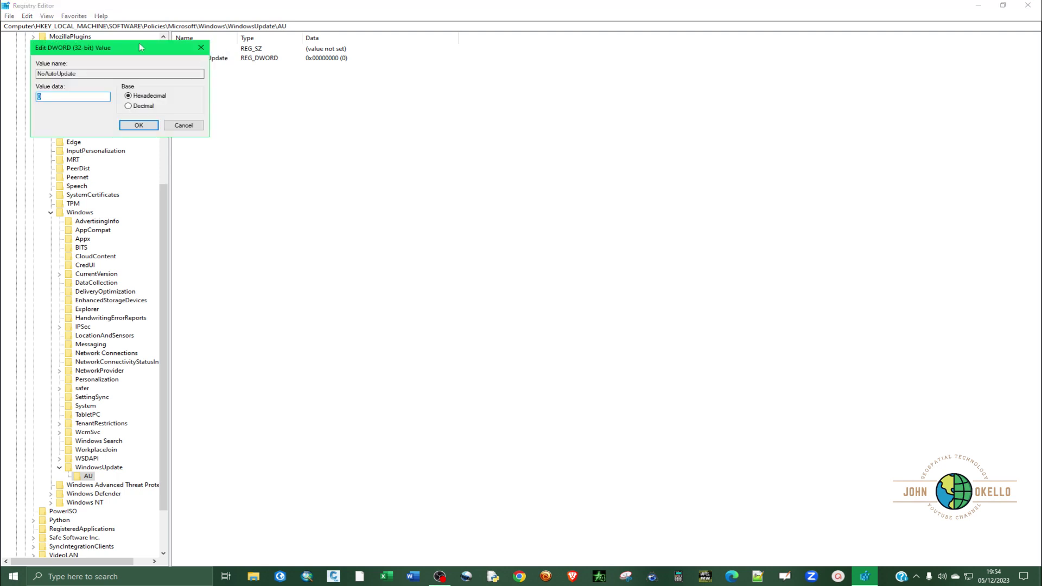
{"action": "left_click_drag", "start_coordinate": [131, 48], "coordinate": [442, 198]}
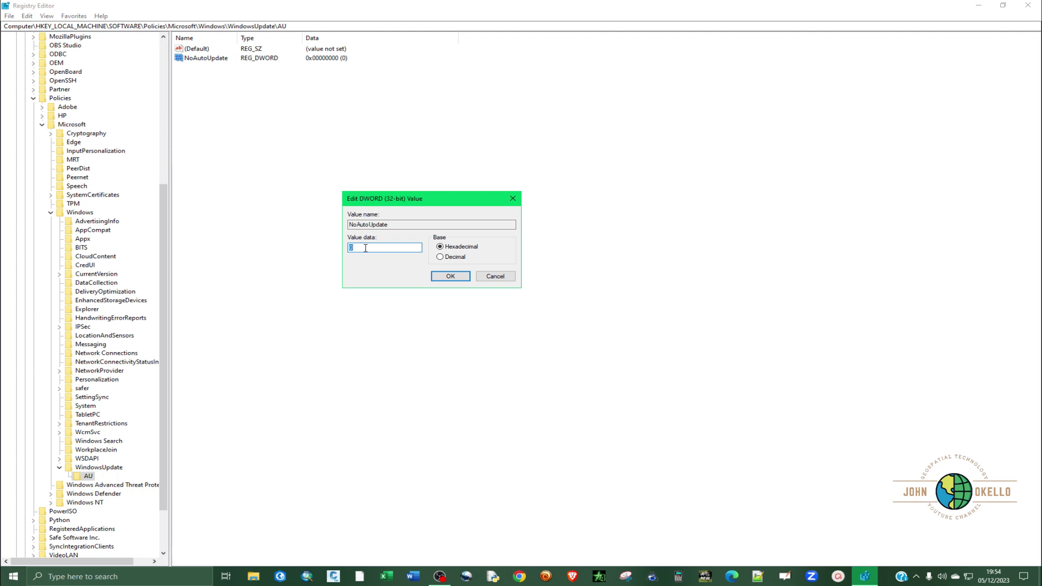
{"action": "left_click", "coordinate": [450, 277]}
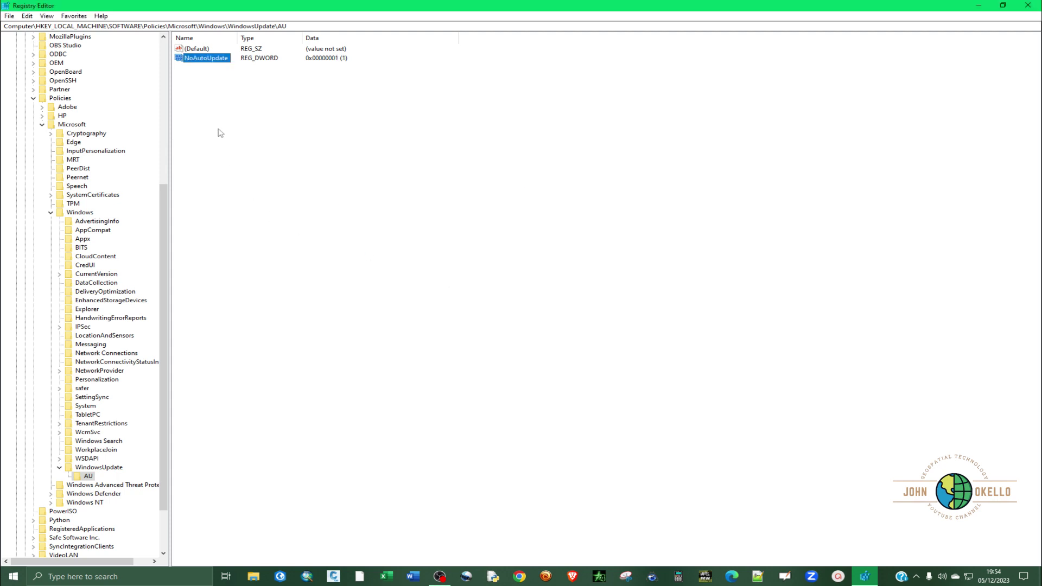
Collapse the Windows policy key and the SOFTWARE branch in the tree
{"action": "left_click", "coordinate": [51, 213]}
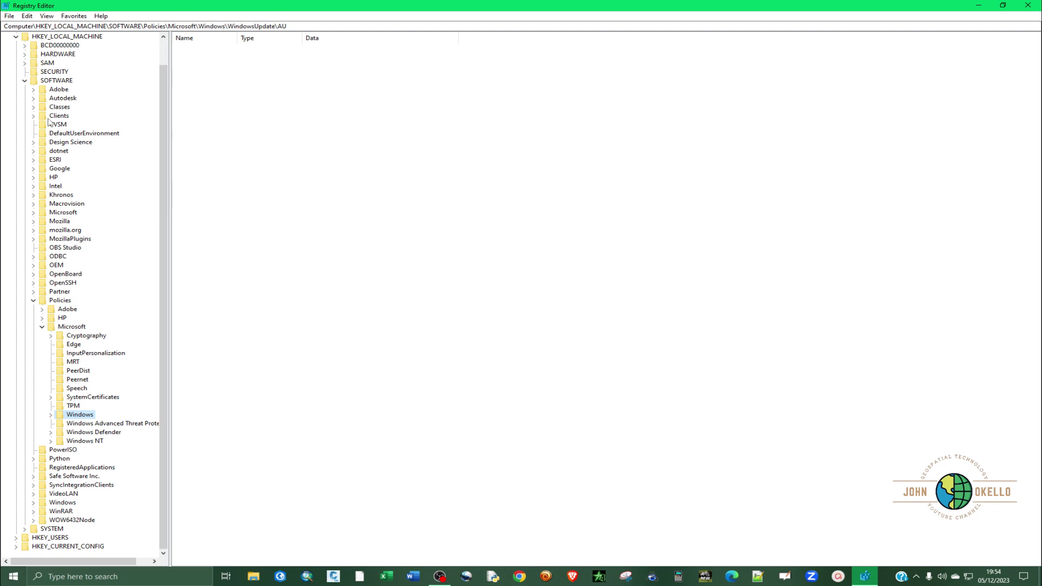
{"action": "left_click", "coordinate": [25, 81]}
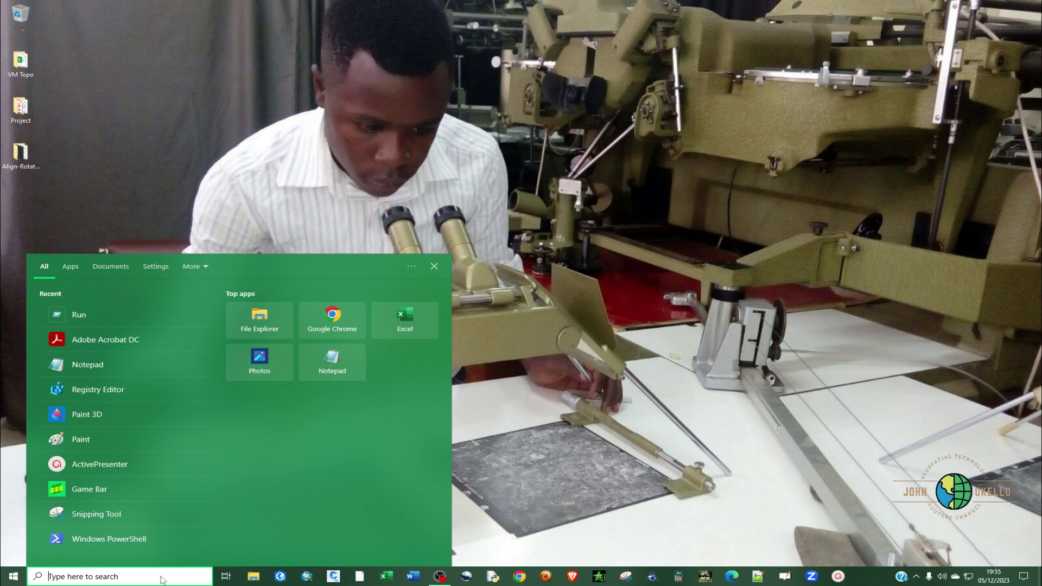
Open Run via Windows search and launch regedit again
{"action": "type", "text": "ru"}
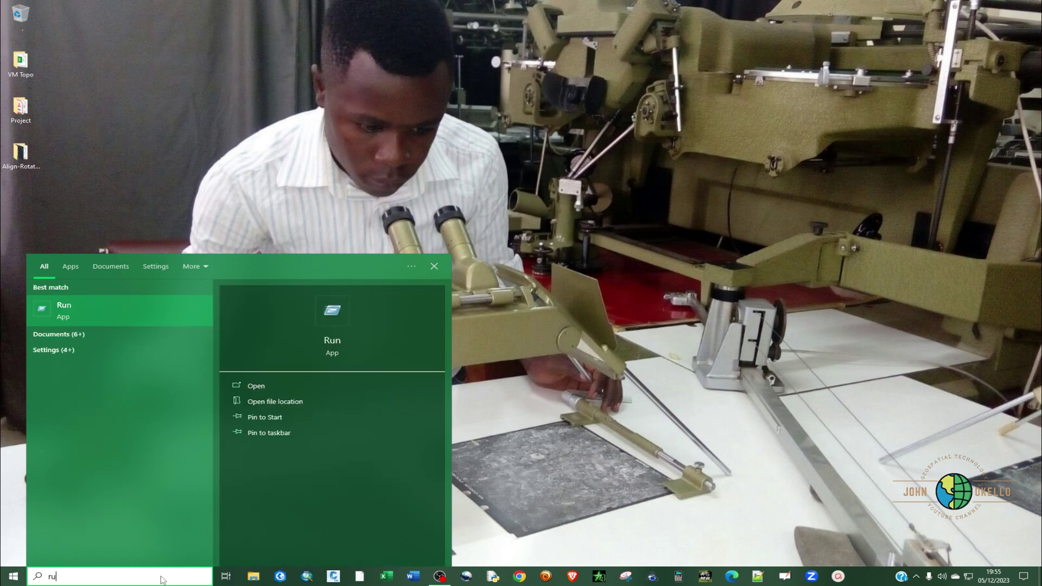
{"action": "left_click", "coordinate": [90, 314]}
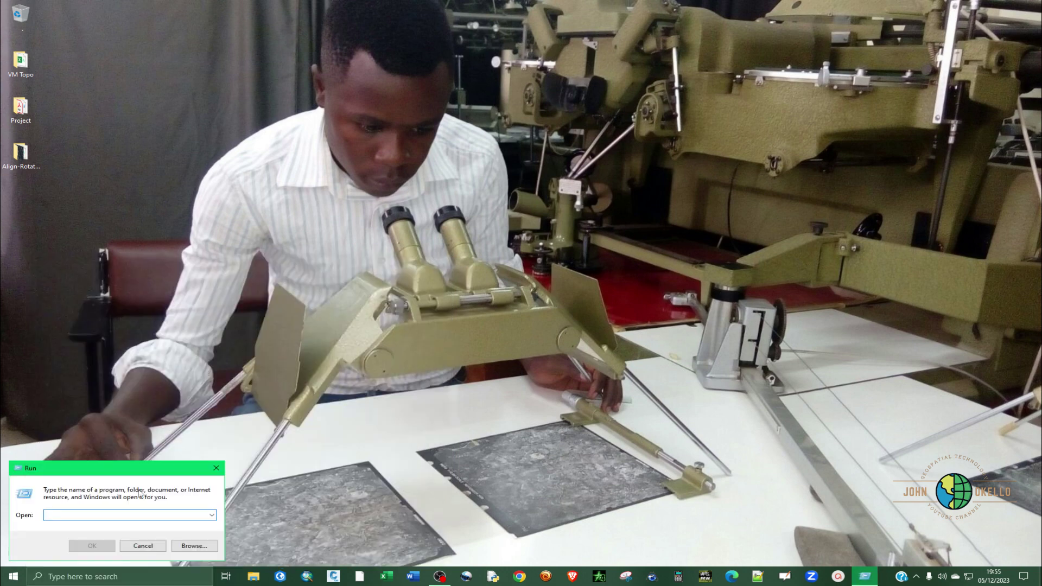
{"action": "left_click_drag", "start_coordinate": [145, 468], "coordinate": [416, 230]}
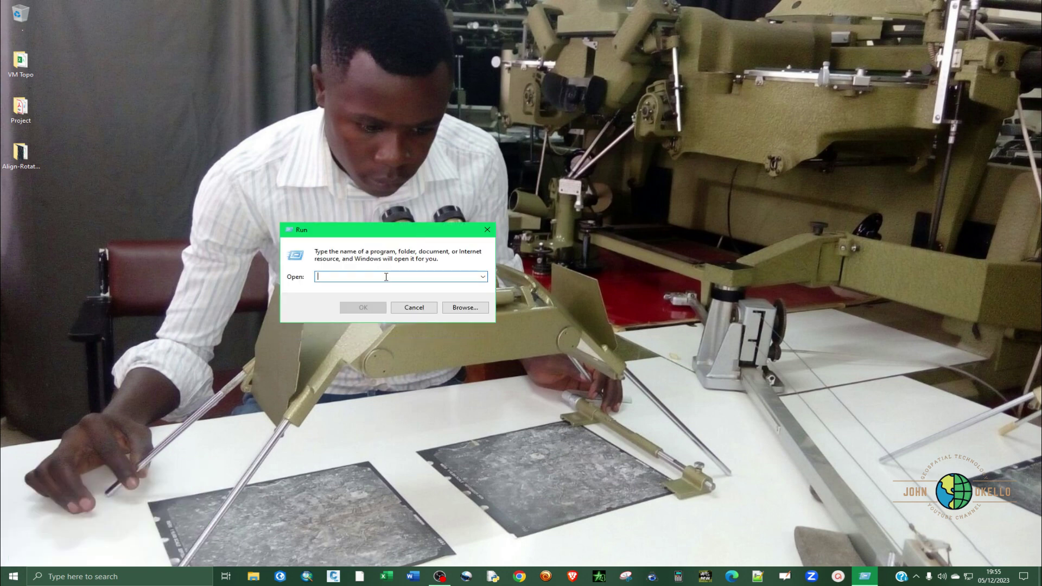
{"action": "type", "text": "reg"}
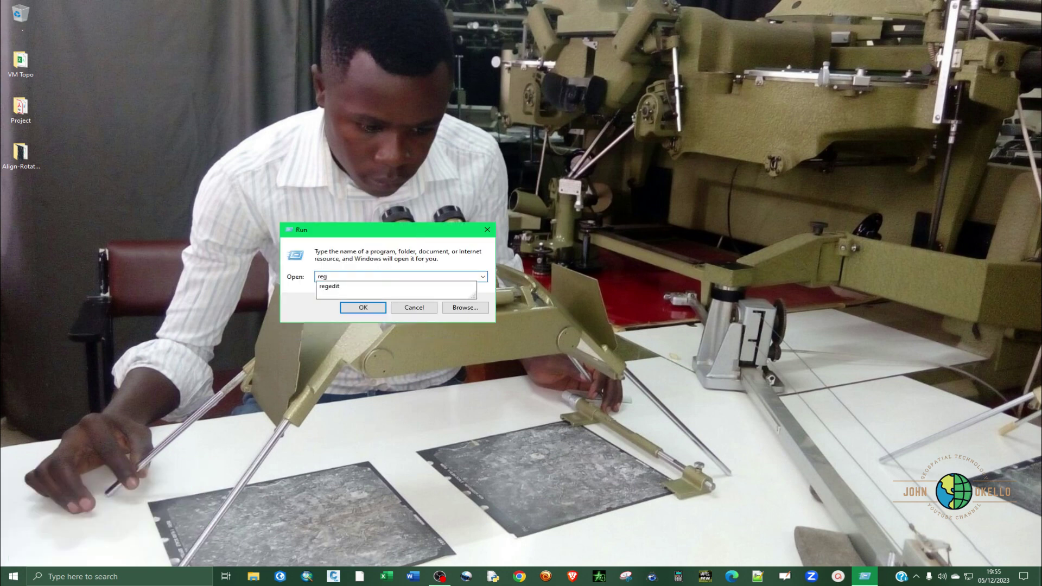
{"action": "type", "text": "edit"}
{"action": "left_click", "coordinate": [386, 277]}
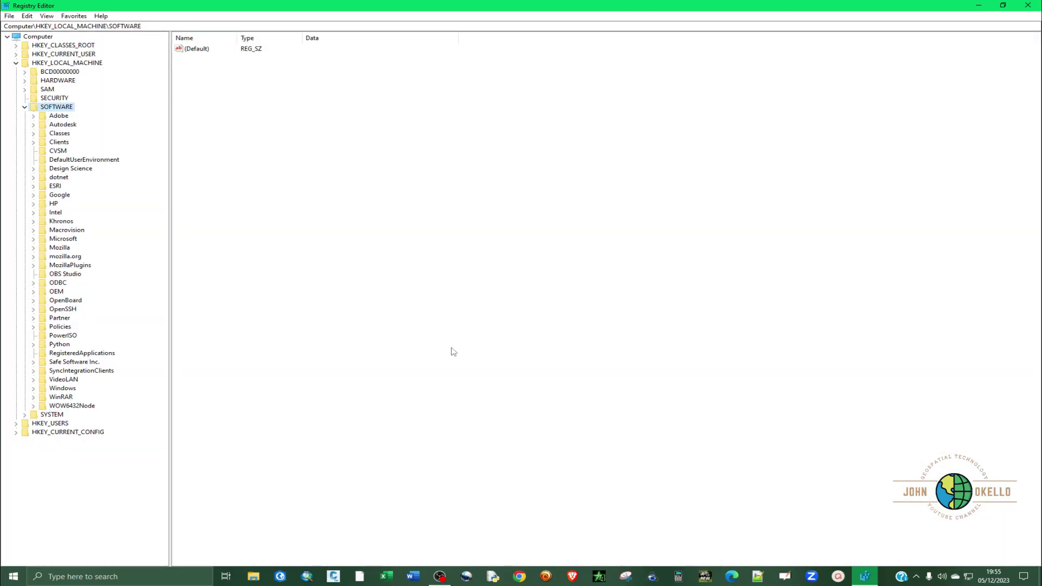
Expand the tree to HKEY_LOCAL_MACHINE\SOFTWARE\Policies\Microsoft\Windows\WindowsUpdate
{"action": "left_click", "coordinate": [24, 107]}
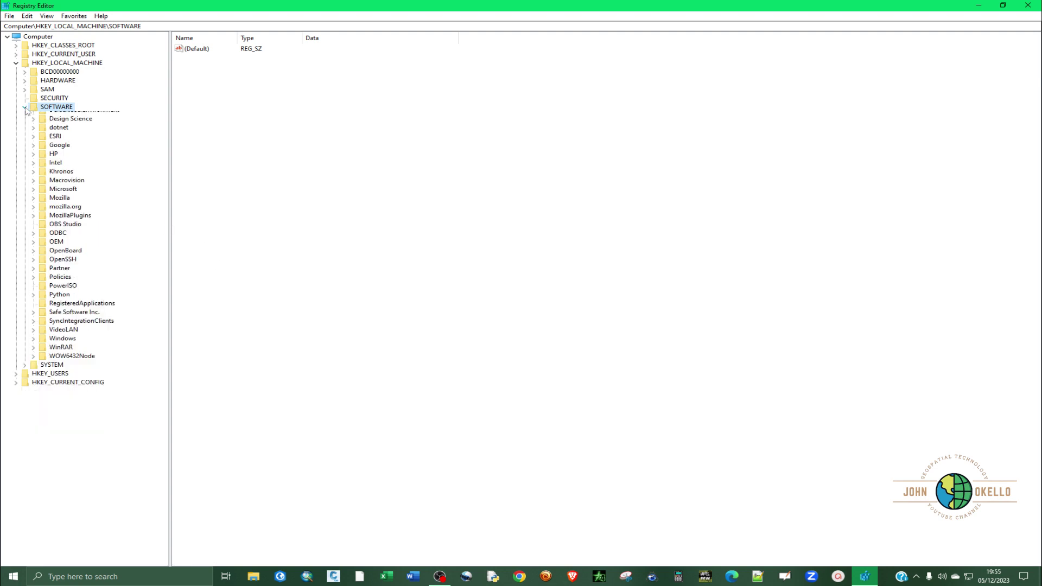
{"action": "left_click", "coordinate": [25, 108]}
{"action": "left_click", "coordinate": [25, 107]}
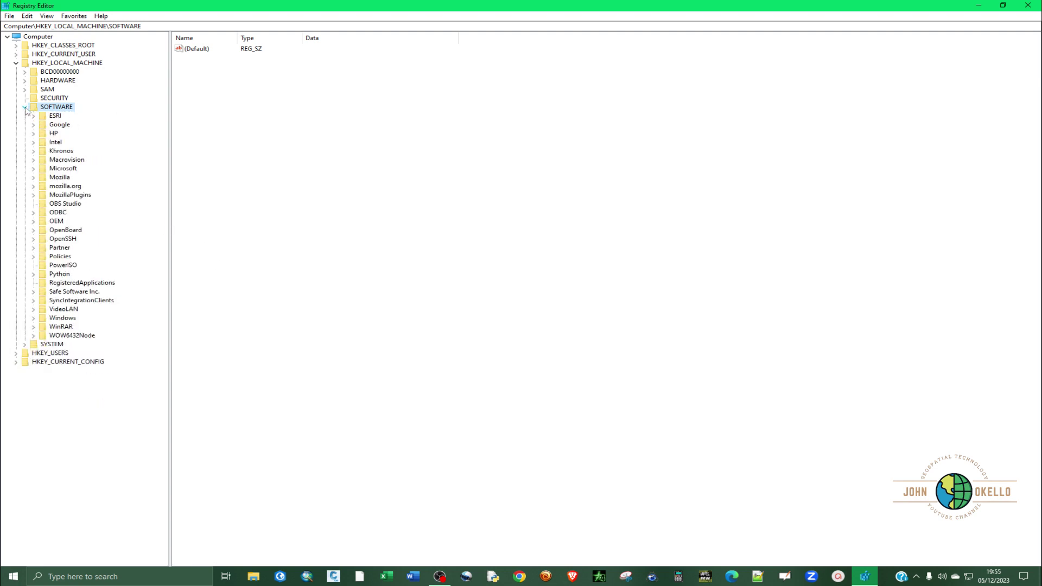
{"action": "left_click", "coordinate": [16, 63]}
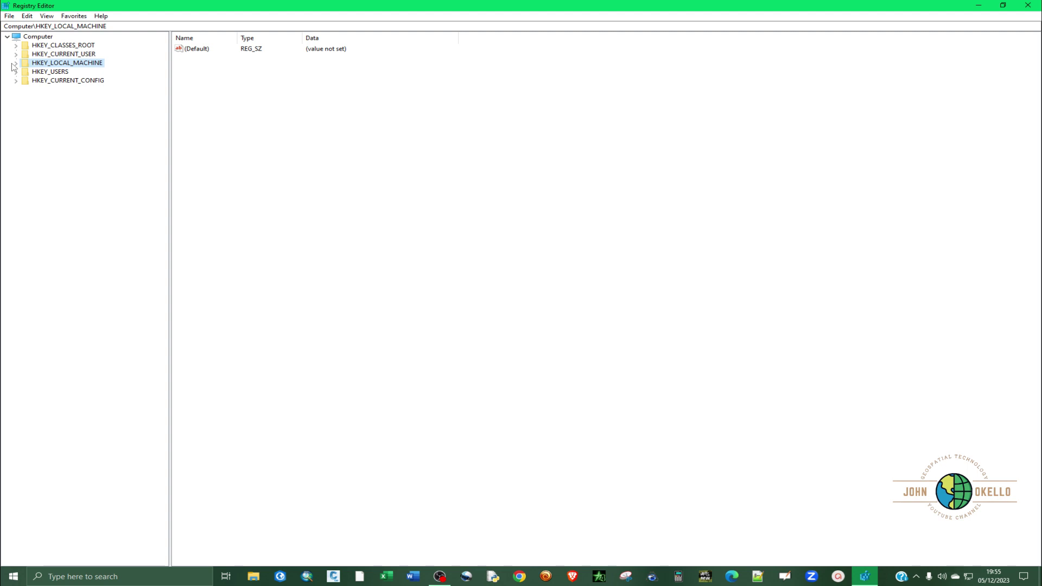
{"action": "left_click", "coordinate": [16, 63]}
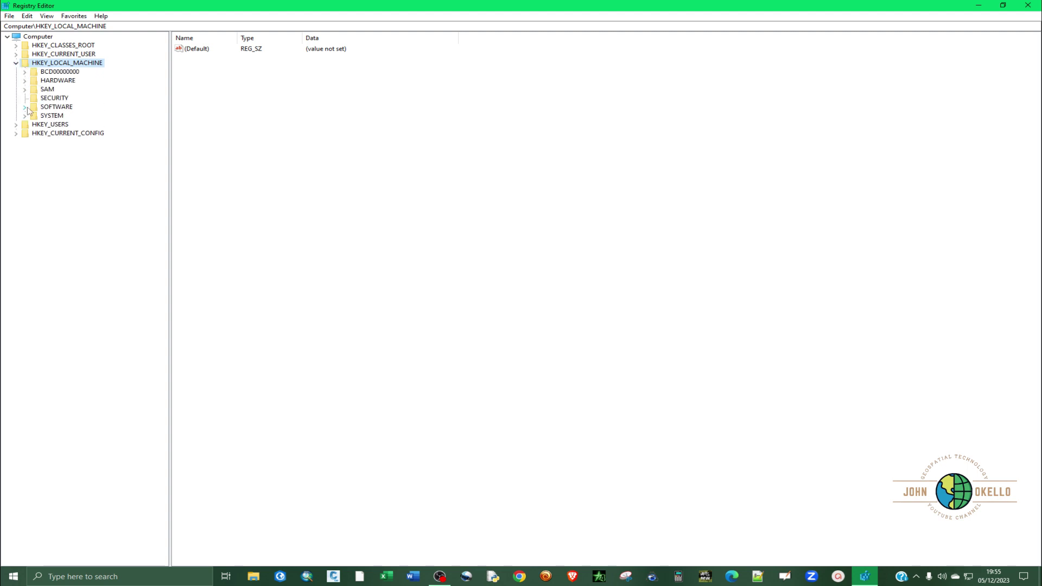
{"action": "left_click", "coordinate": [25, 108]}
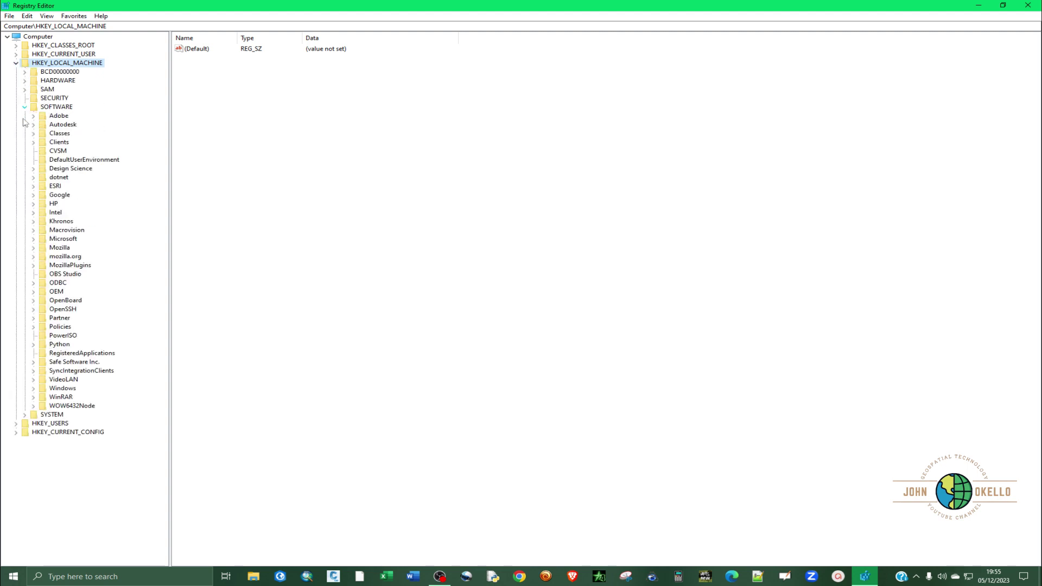
{"action": "left_click", "coordinate": [33, 327]}
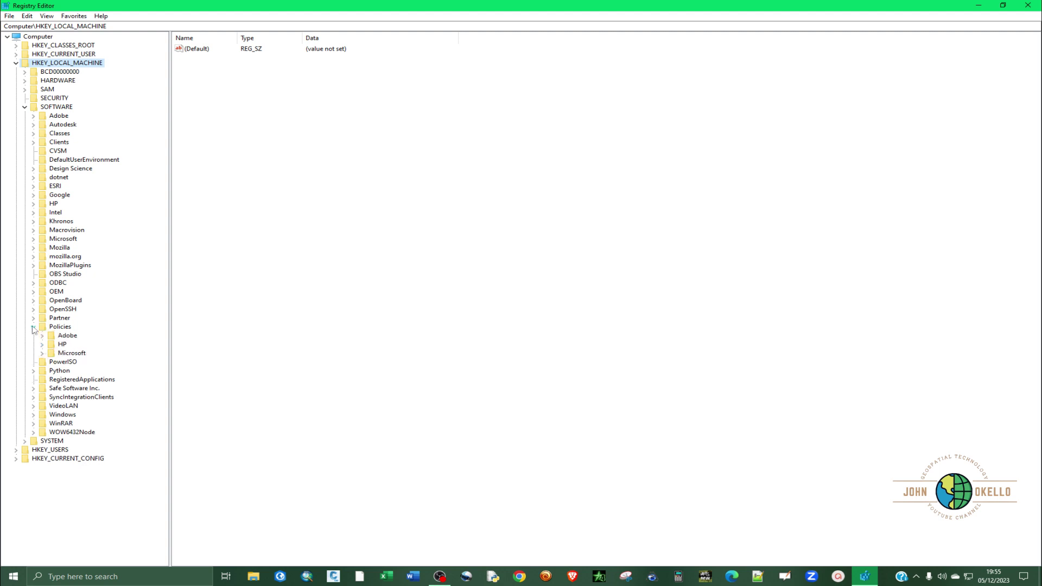
{"action": "left_click", "coordinate": [43, 353]}
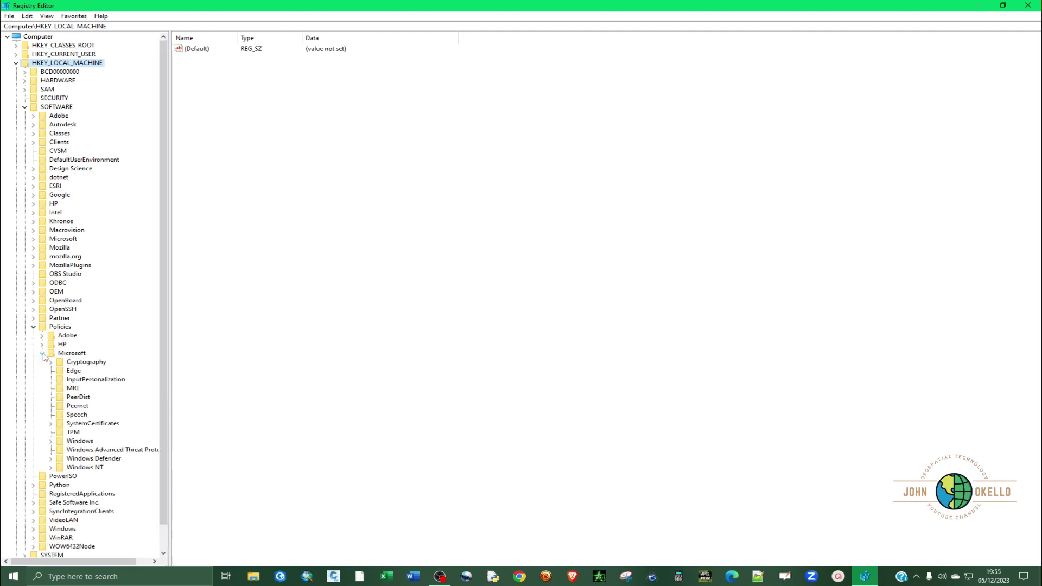
{"action": "left_click", "coordinate": [50, 441]}
{"action": "scroll", "coordinate": [100, 413], "scroll_direction": "down", "scroll_amount": 1}
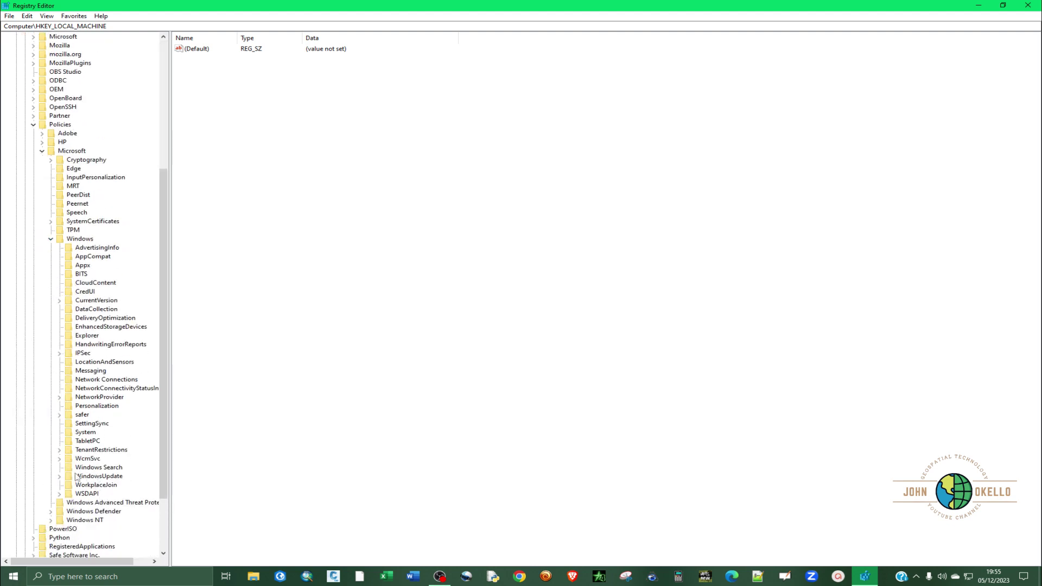
{"action": "left_click", "coordinate": [59, 476]}
Delete the WindowsUpdate key and its AU subkey, confirming the permanent deletion
{"action": "left_click", "coordinate": [84, 478]}
{"action": "right_click", "coordinate": [84, 478]}
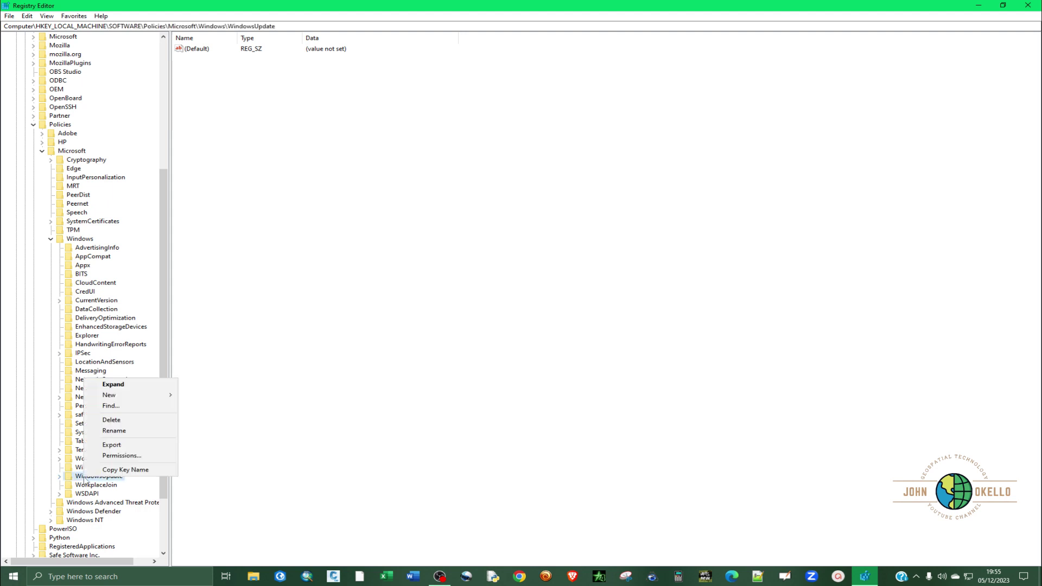
{"action": "left_click", "coordinate": [115, 422]}
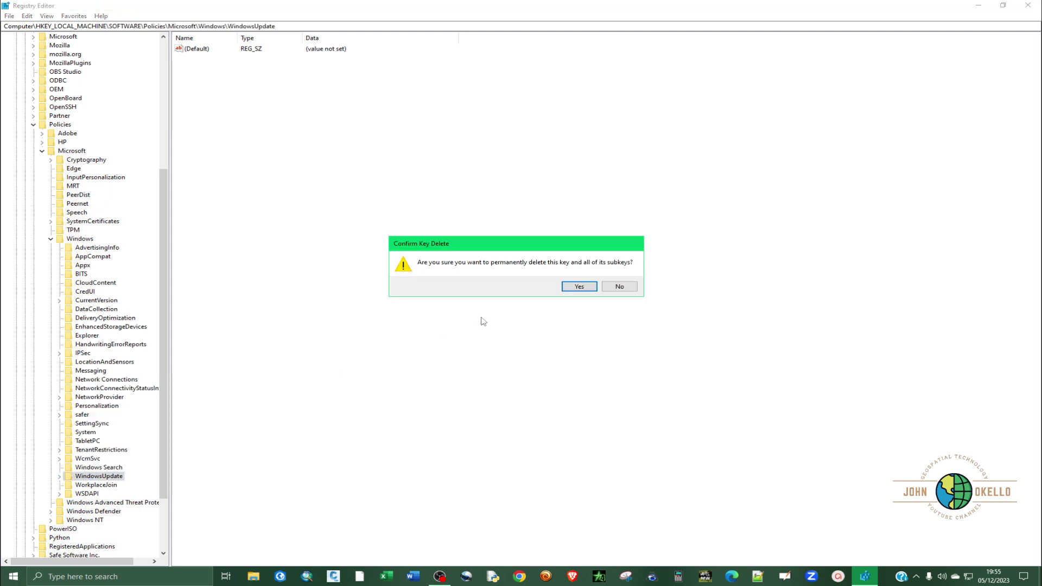
{"action": "left_click", "coordinate": [565, 289]}
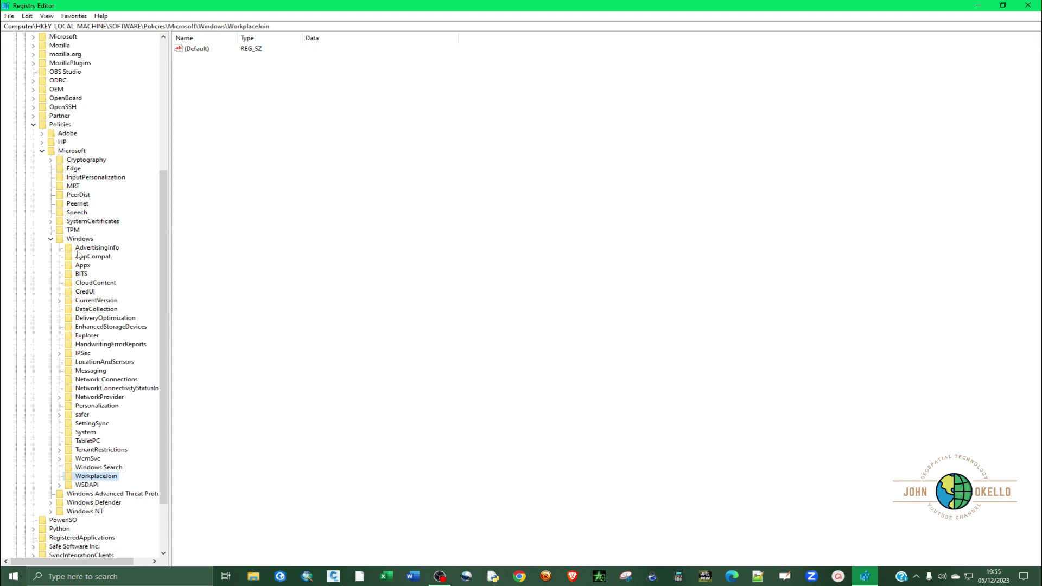
{"action": "left_click", "coordinate": [51, 239]}
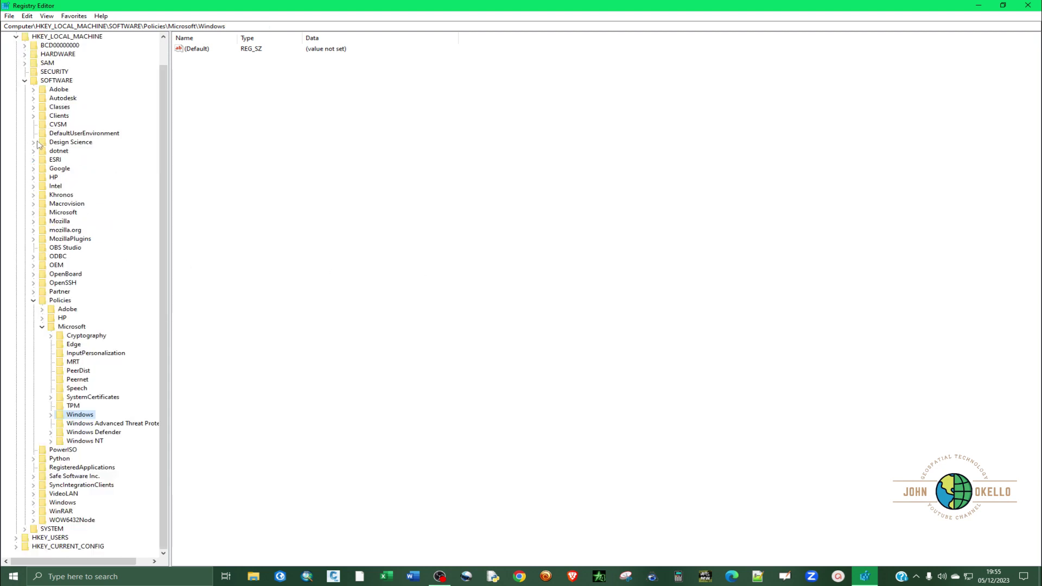
Correct the typo and run services.msc to launch the Services console
{"action": "left_click", "coordinate": [25, 81]}
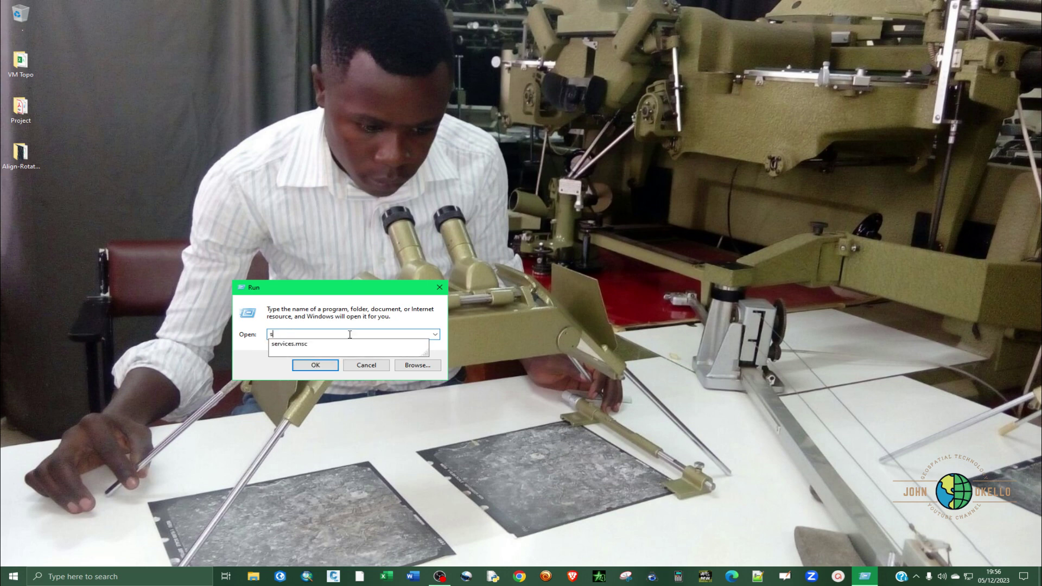
{"action": "key", "text": "BackSpace"}
{"action": "type", "text": "ser"}
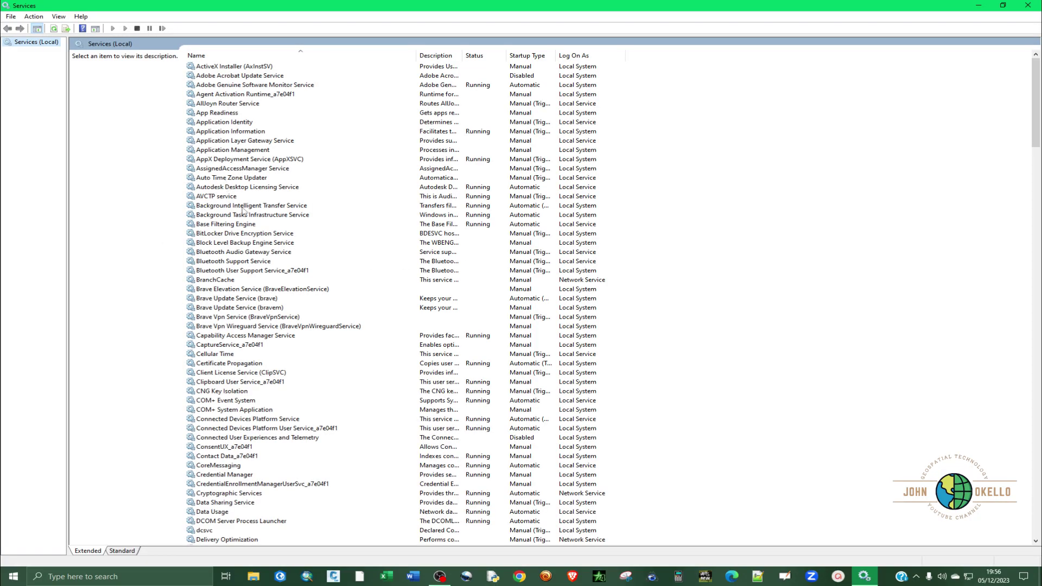
Set the Windows Update service's startup type to Automatic in its Properties and save
{"action": "left_click", "coordinate": [228, 208]}
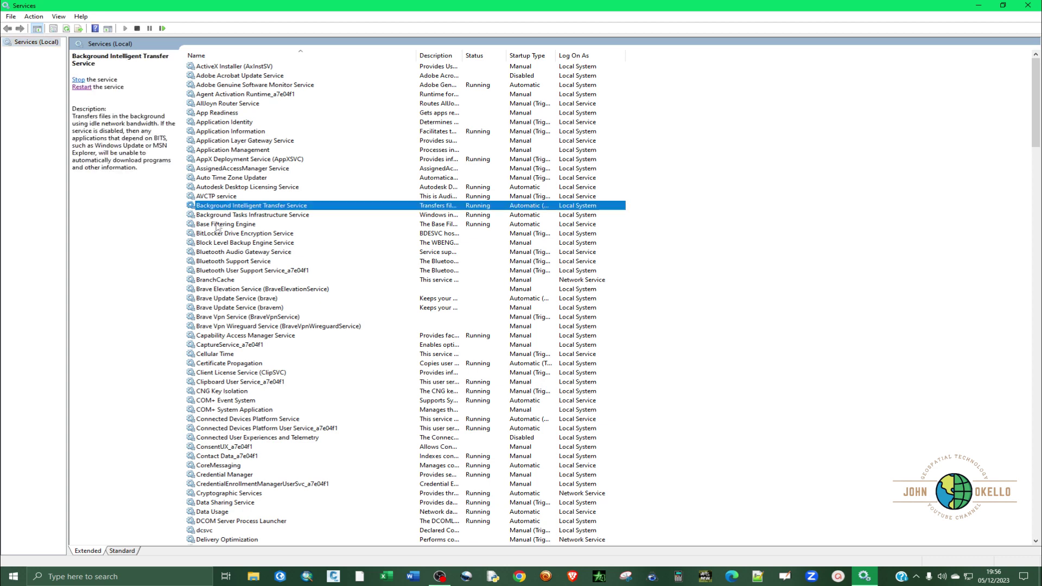
{"action": "key", "text": "w"}
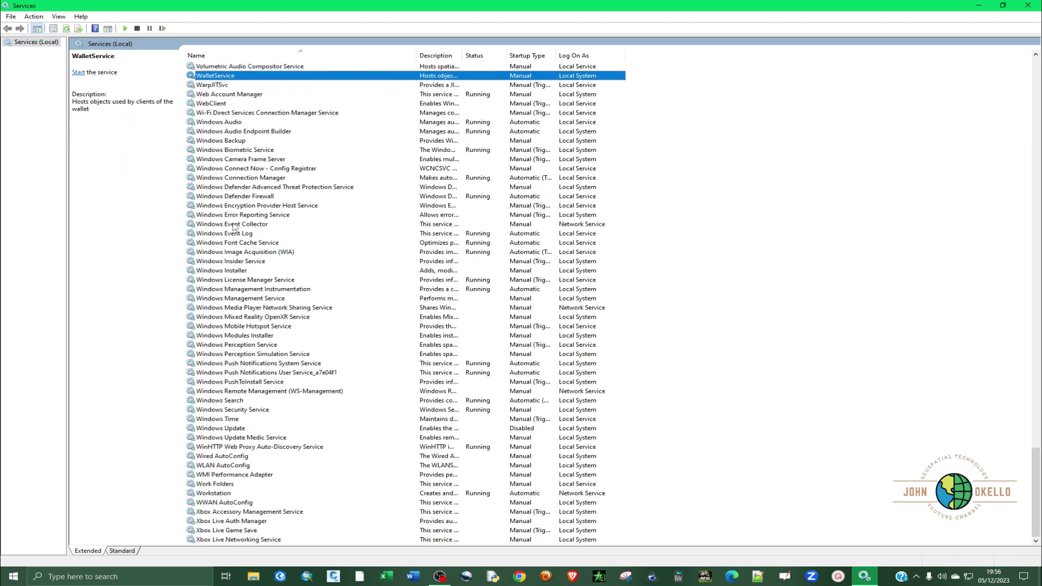
{"action": "left_click", "coordinate": [222, 430]}
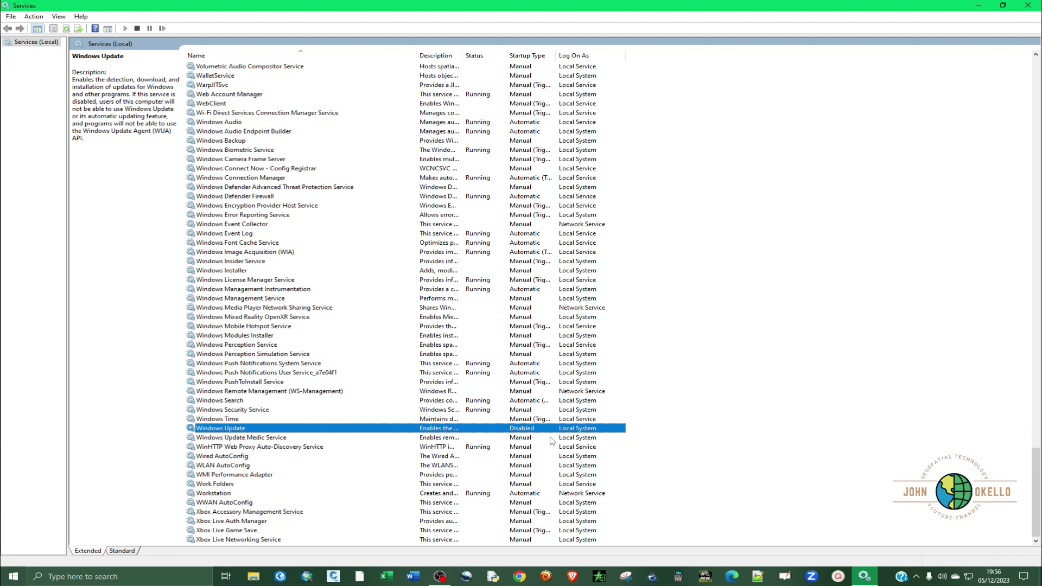
{"action": "right_click", "coordinate": [531, 430]}
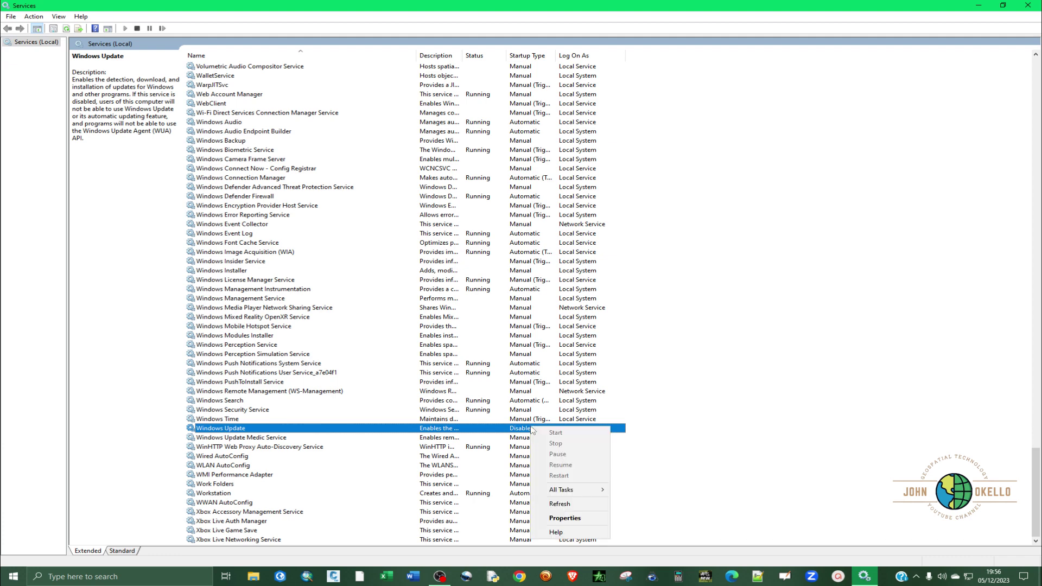
{"action": "left_click", "coordinate": [565, 518]}
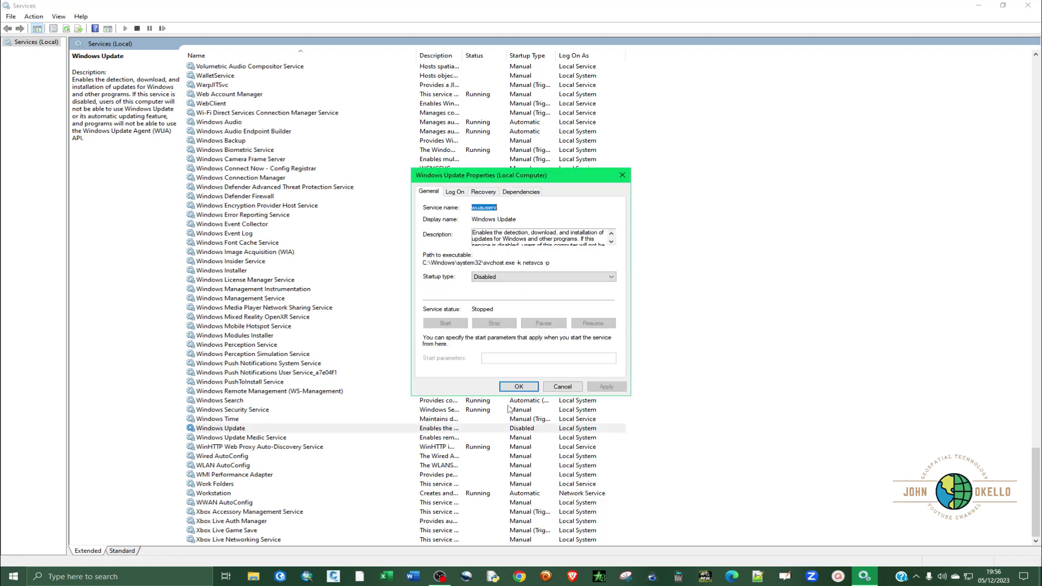
{"action": "left_click", "coordinate": [513, 278]}
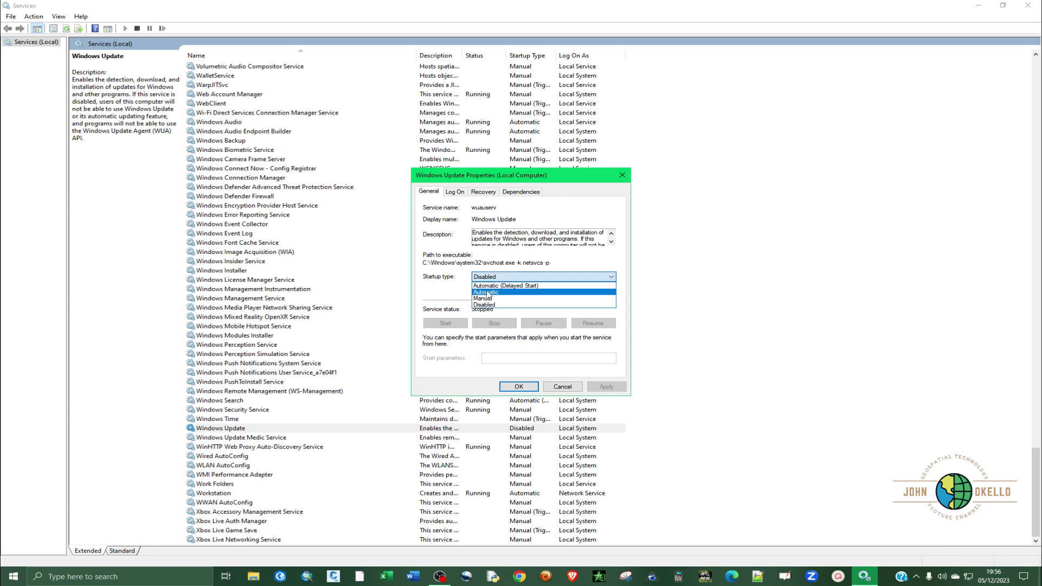
{"action": "left_click", "coordinate": [487, 293]}
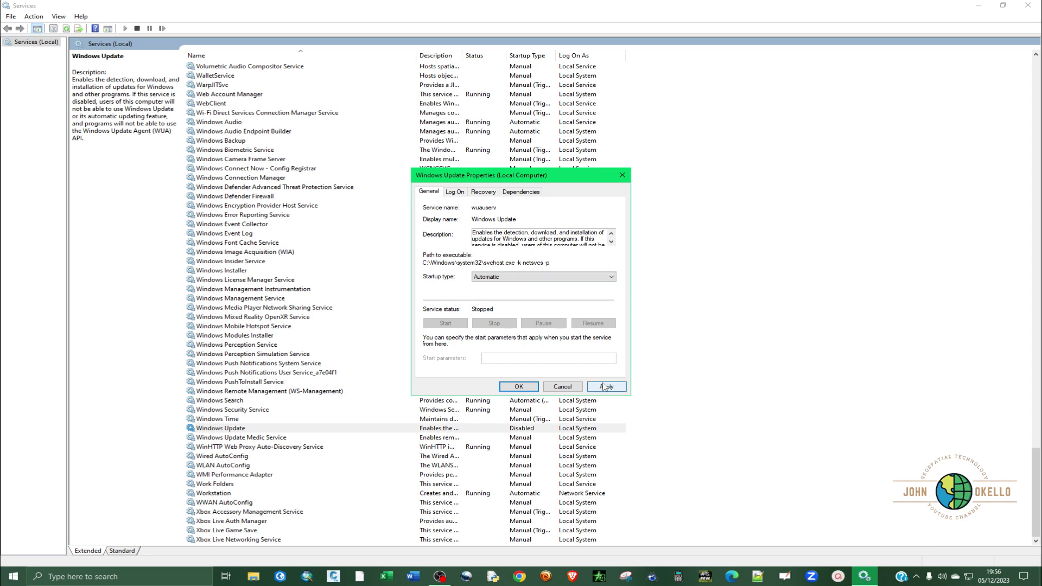
{"action": "left_click", "coordinate": [519, 386]}
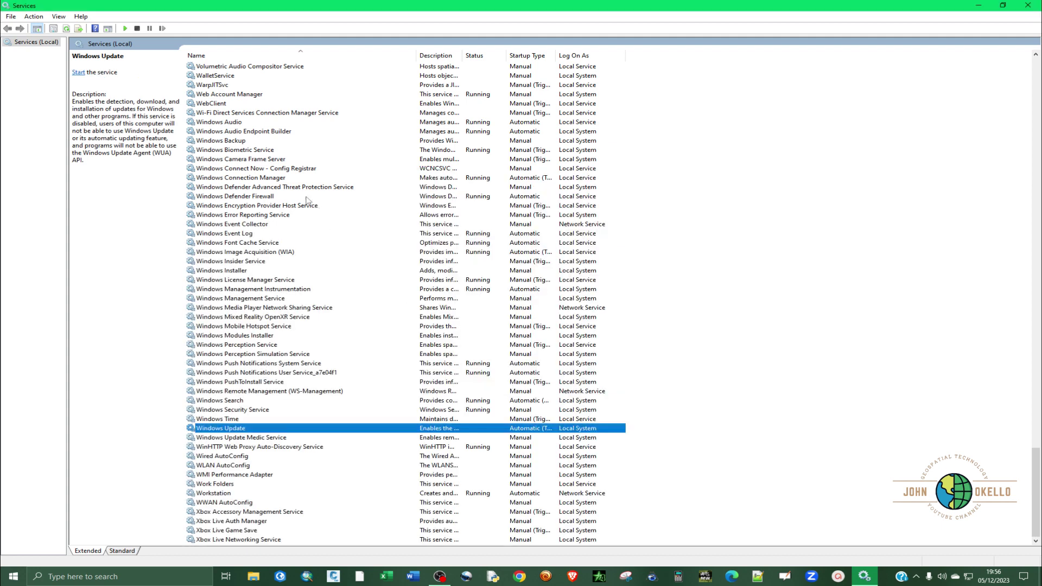